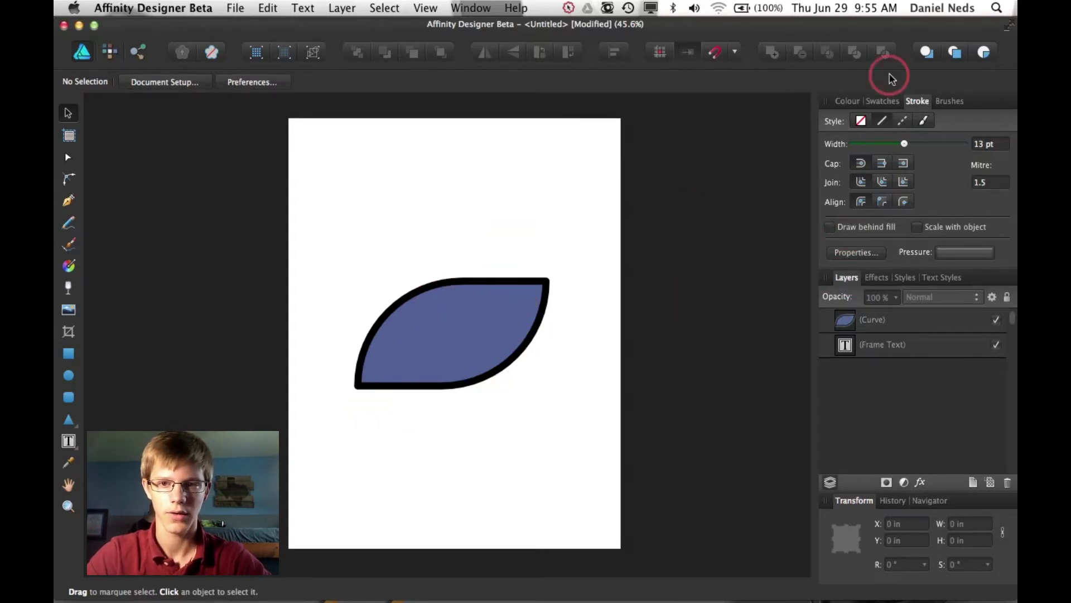
click(855, 104)
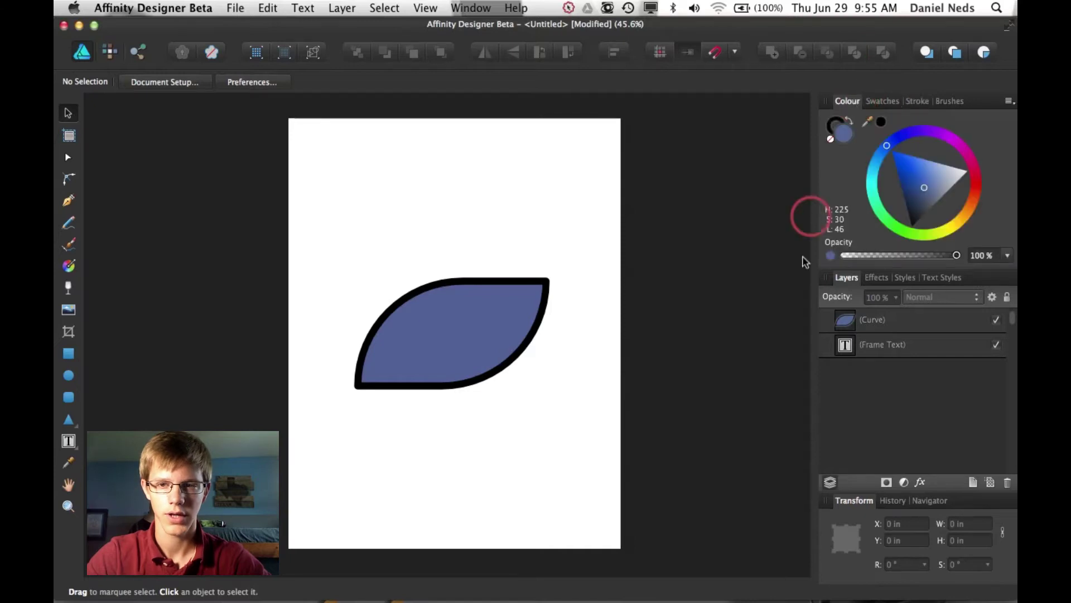
scroll(695, 455, down, 1)
scroll(694, 455, up, 1)
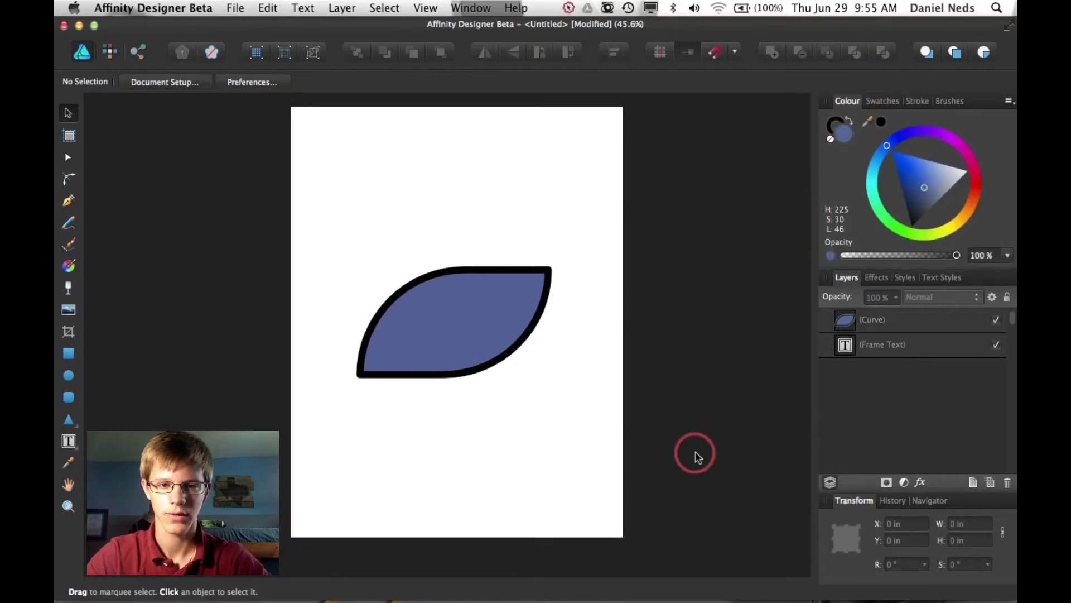
scroll(695, 455, right, 10)
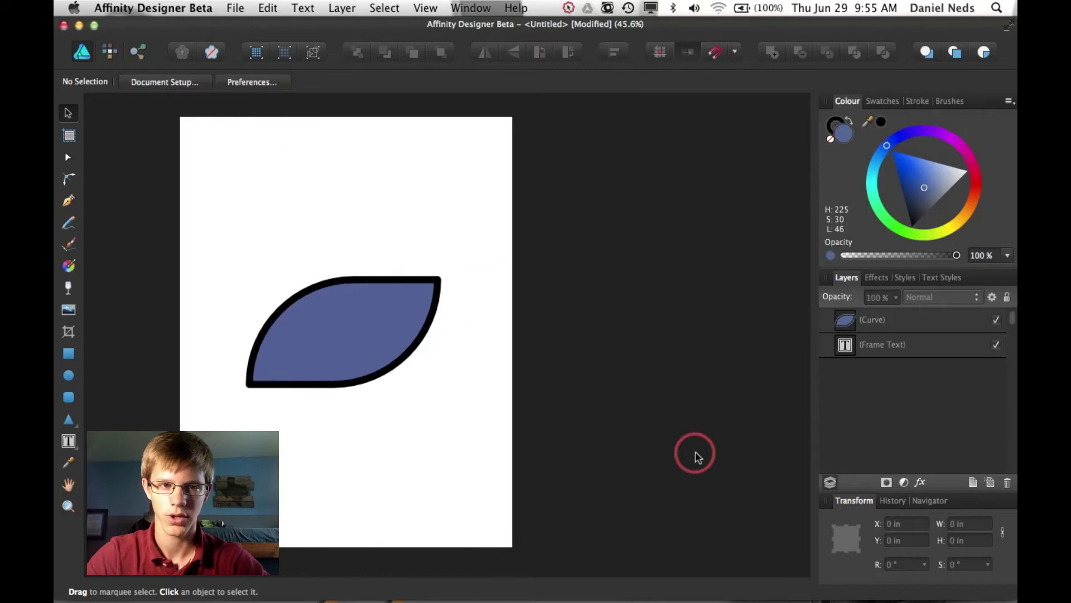
scroll(695, 455, down, 2)
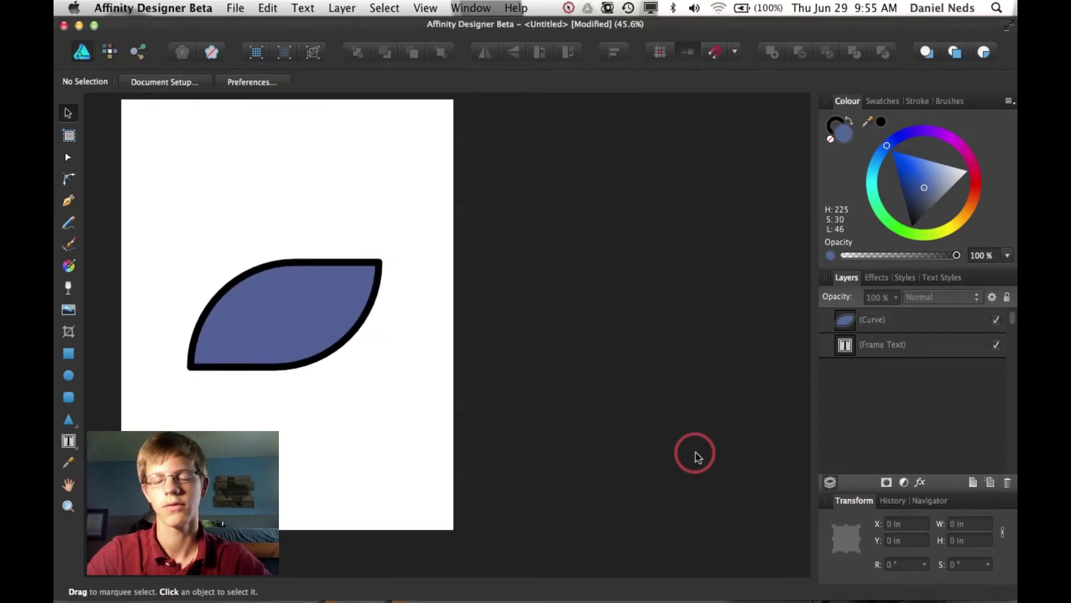
scroll(694, 455, right, 3)
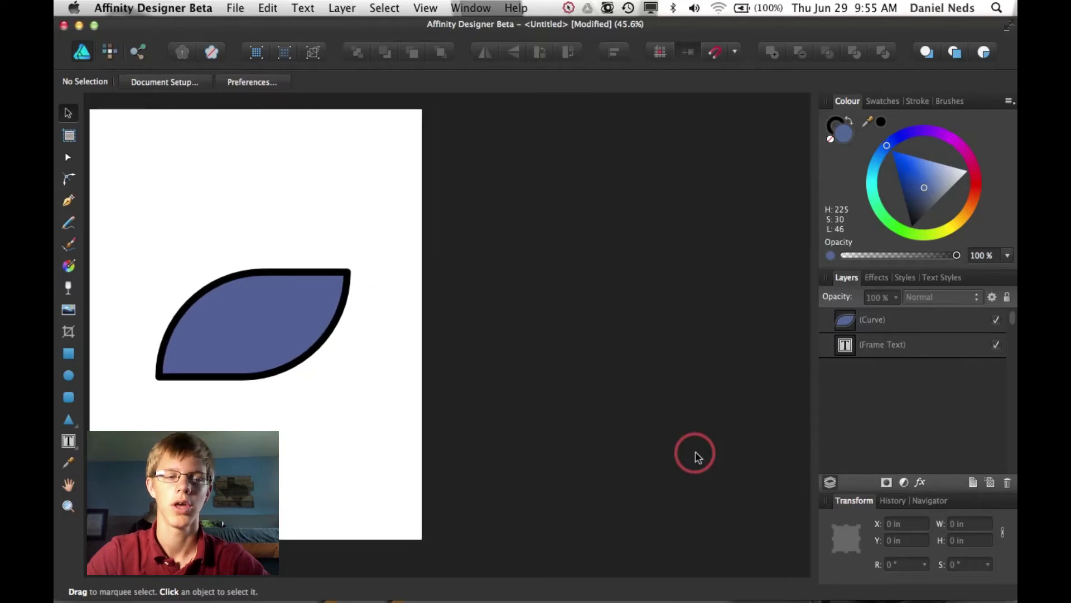
scroll(695, 455, left, 14)
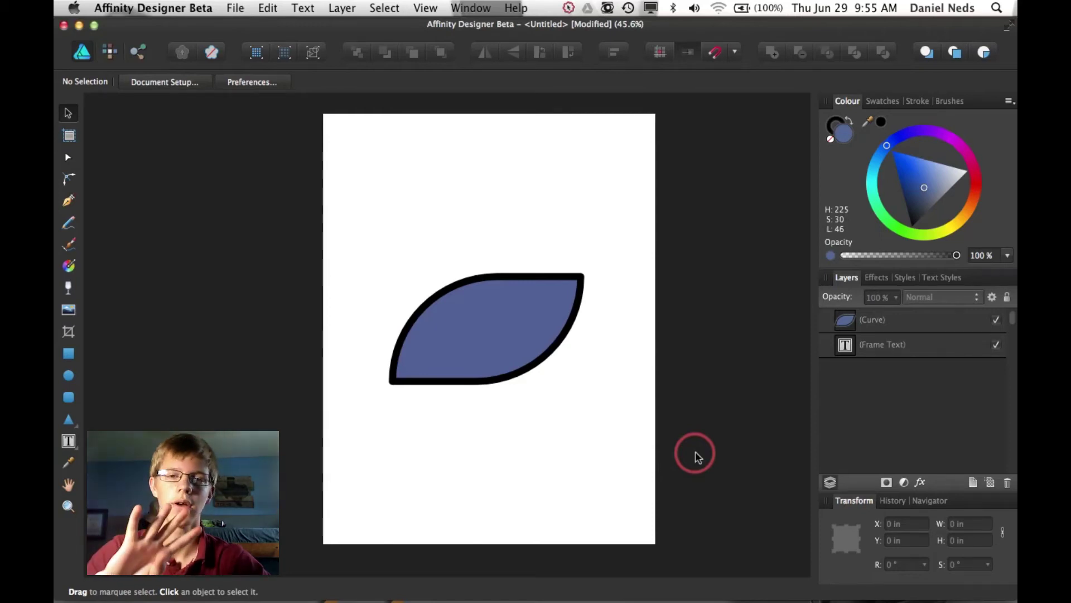
scroll(592, 444, down, 2)
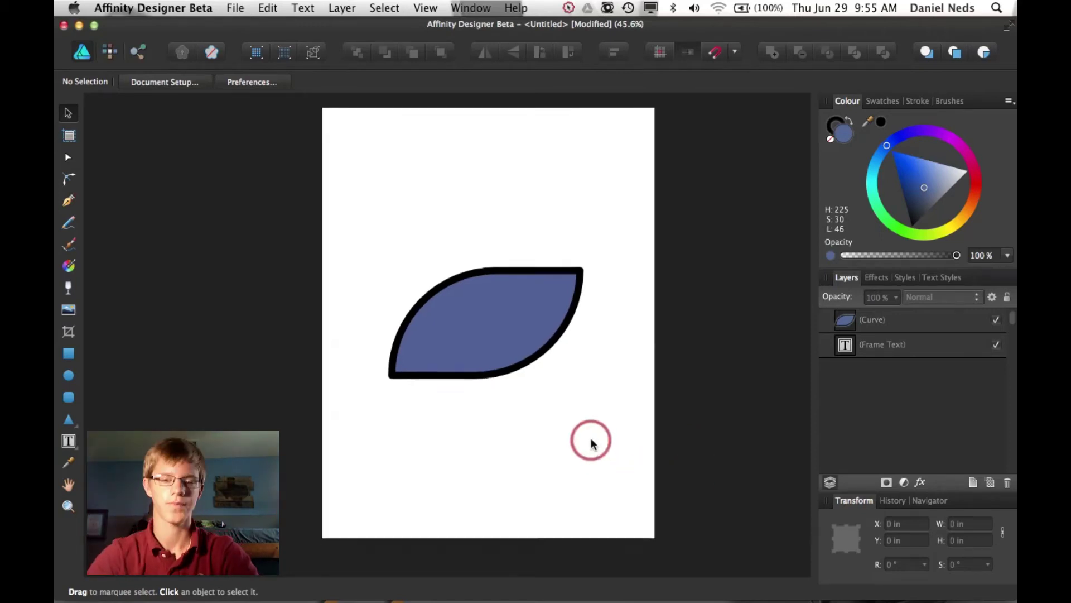
scroll(591, 441, up, 1)
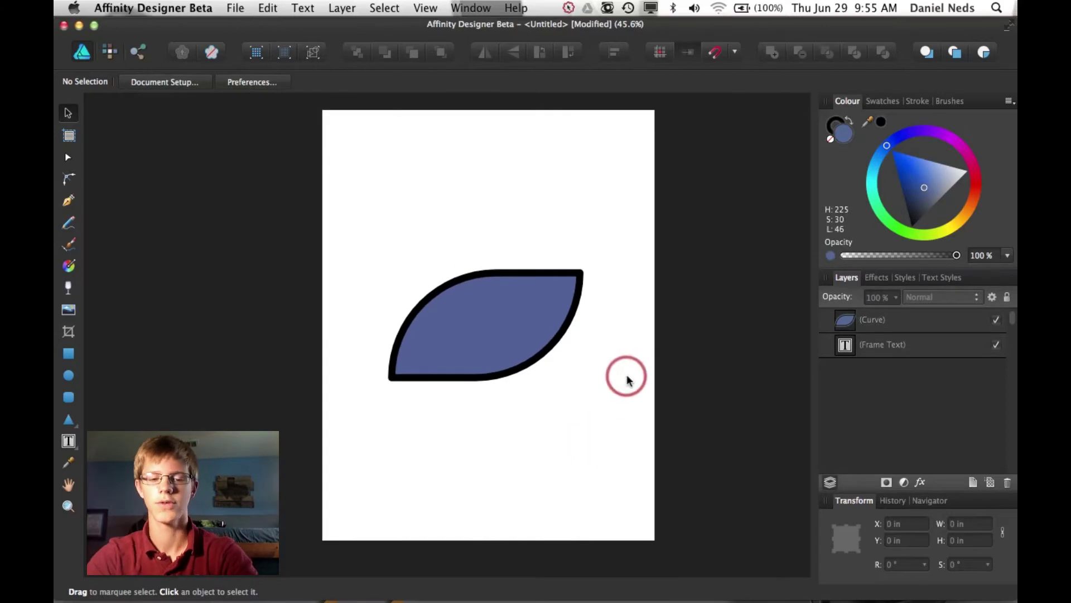
key(F3)
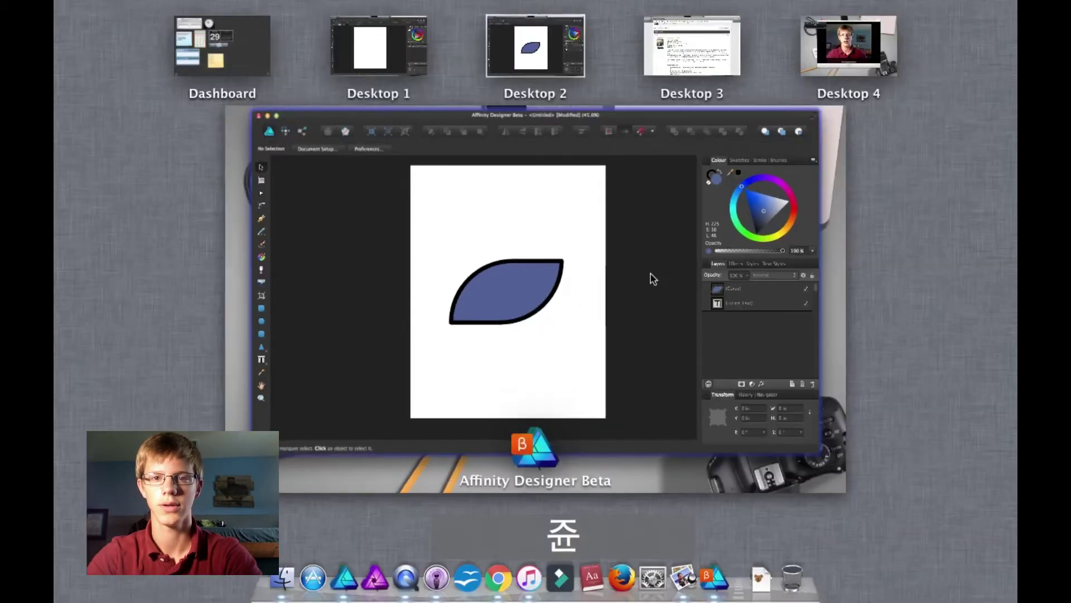
click(698, 45)
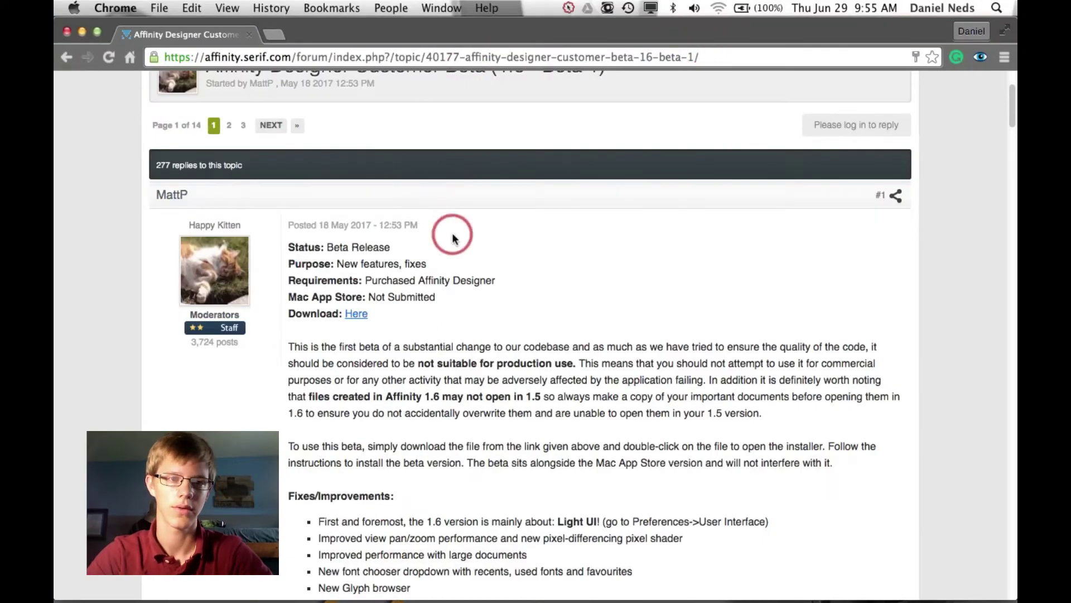
scroll(449, 234, up, 3)
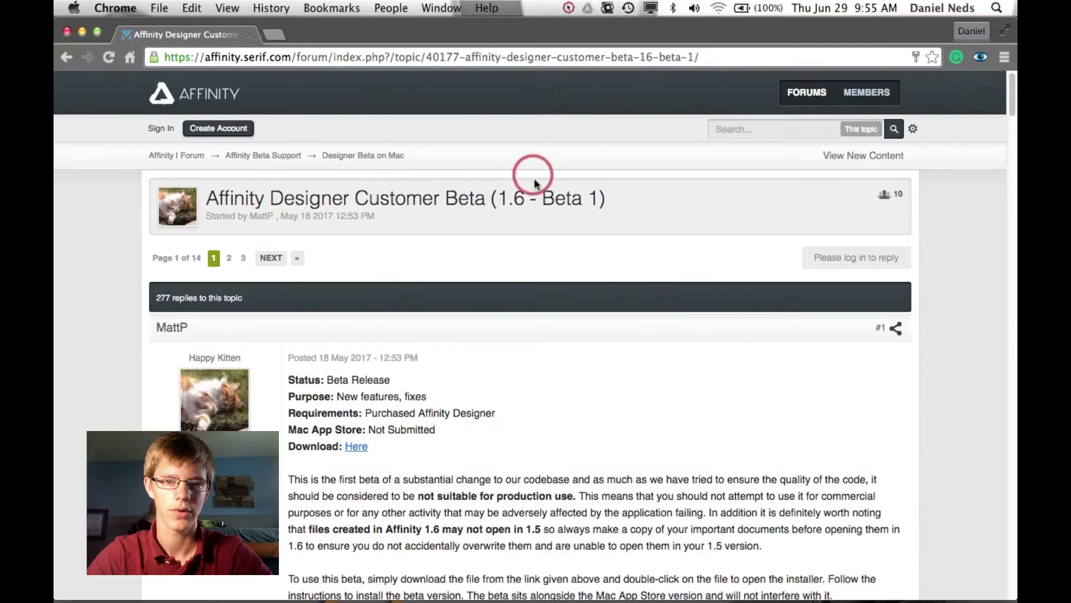
scroll(544, 204, down, 1)
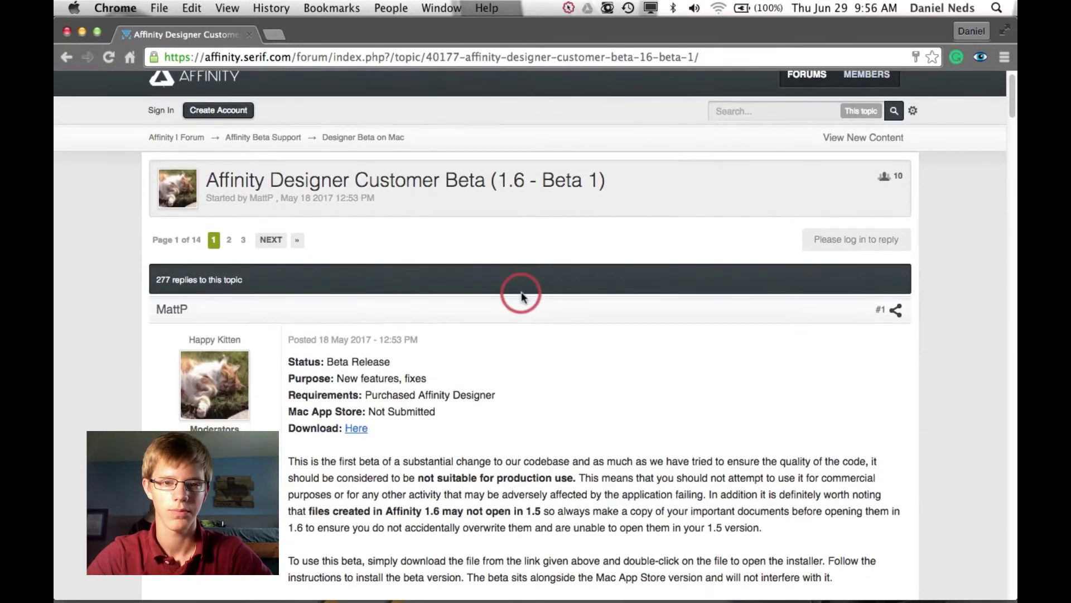
scroll(520, 316, up, 1)
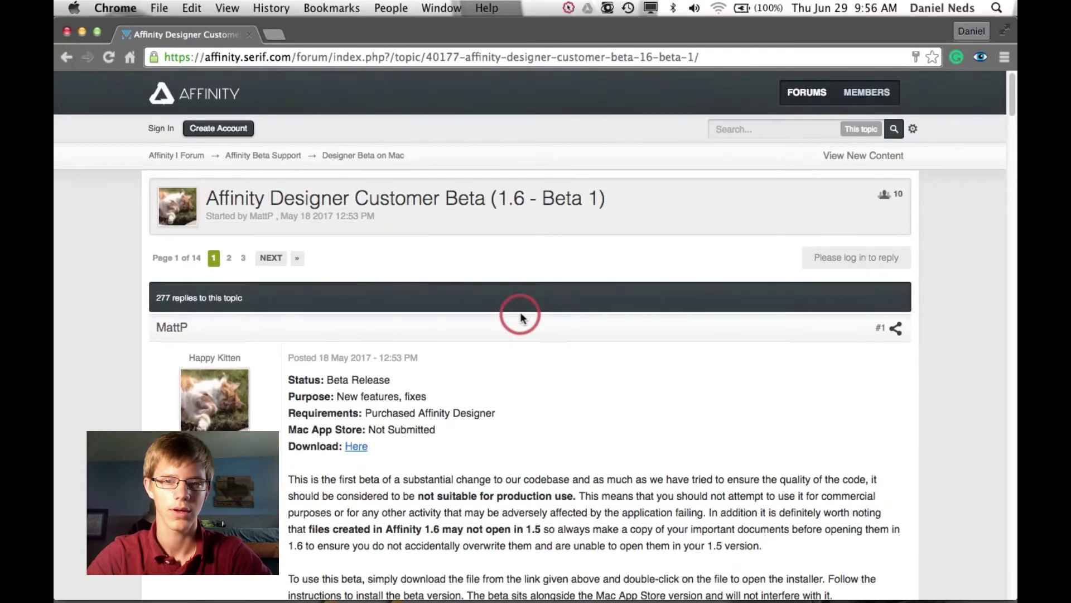
scroll(520, 315, down, 5)
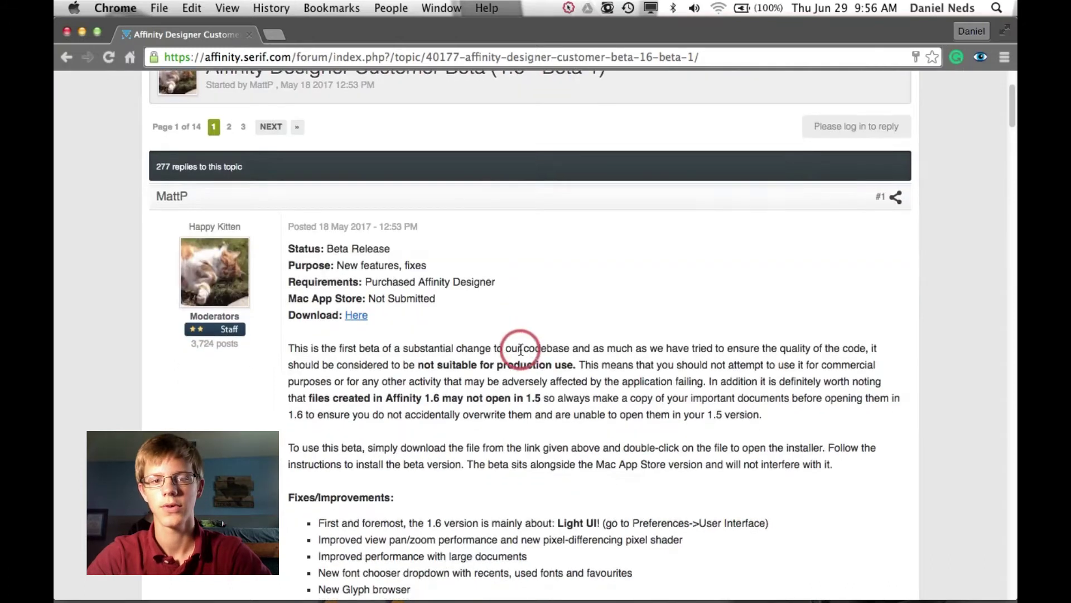
scroll(520, 350, down, 2)
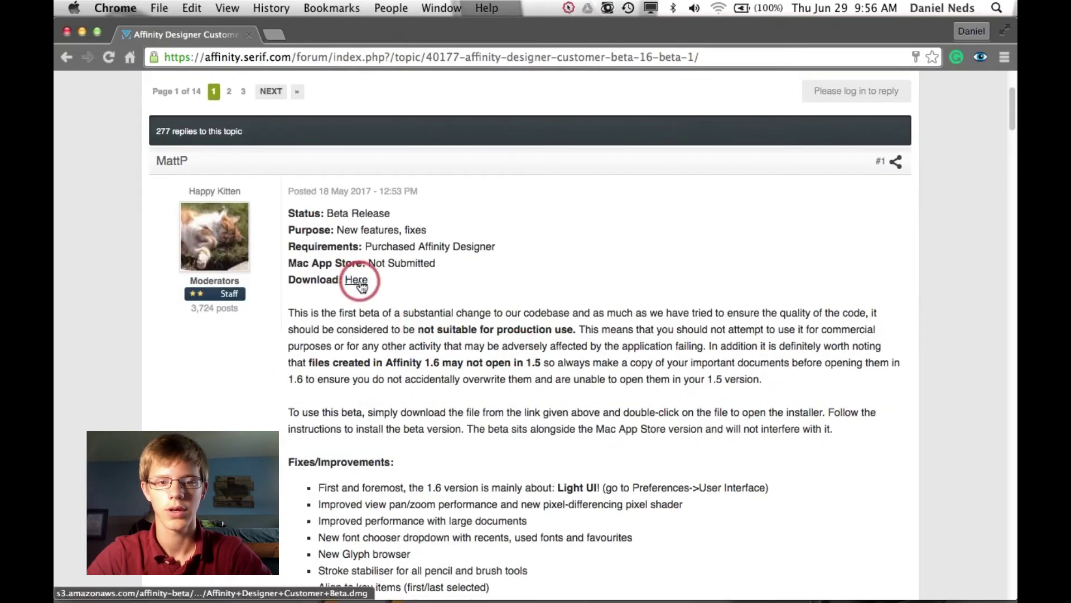
scroll(522, 323, down, 1)
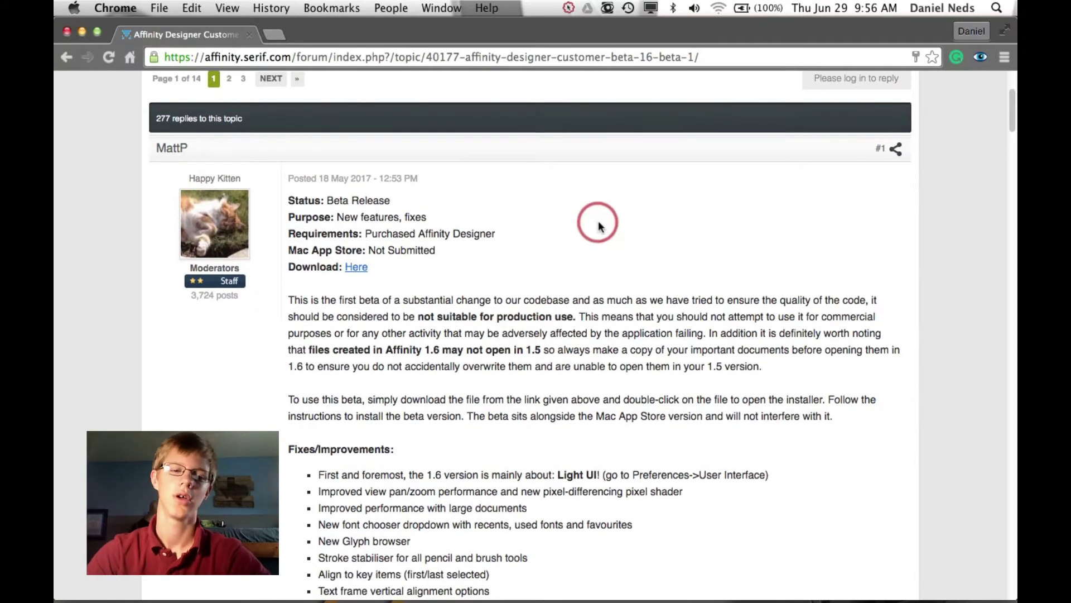
scroll(581, 273, down, 4)
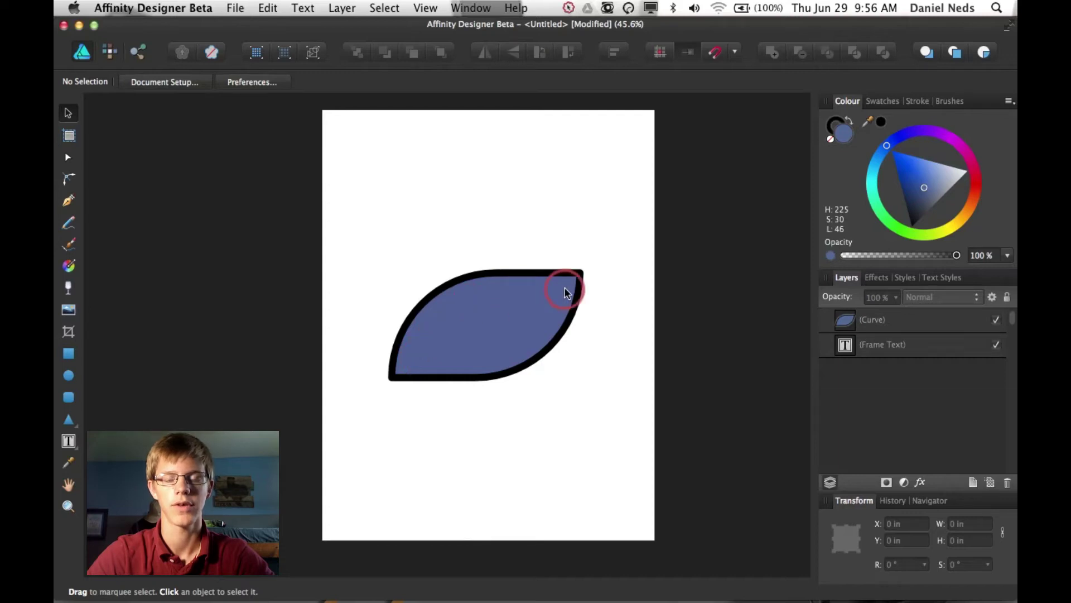
scroll(552, 301, up, 1)
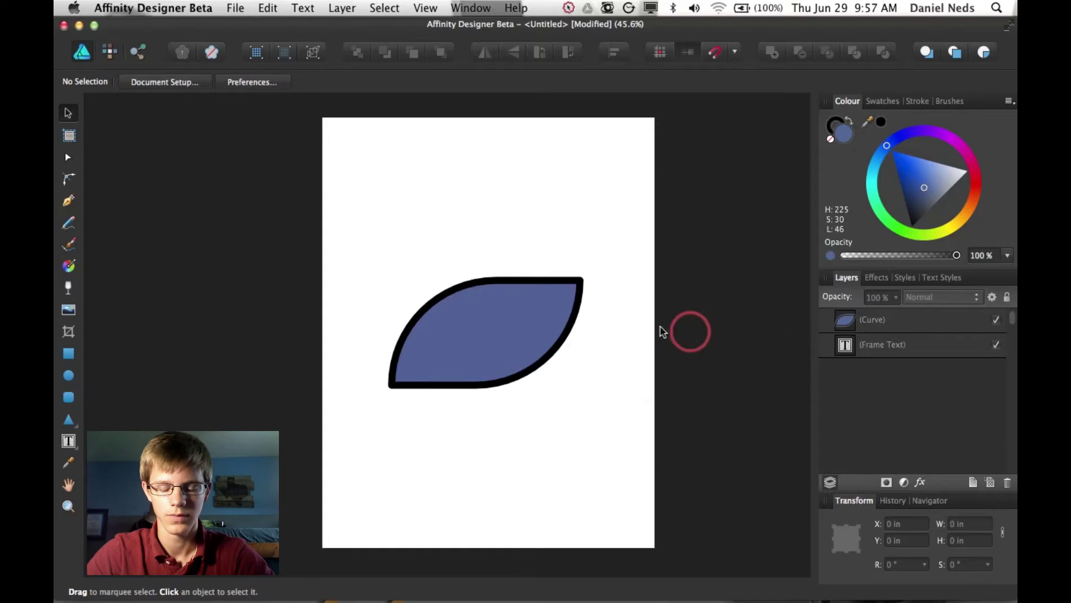
scroll(683, 371, down, 5)
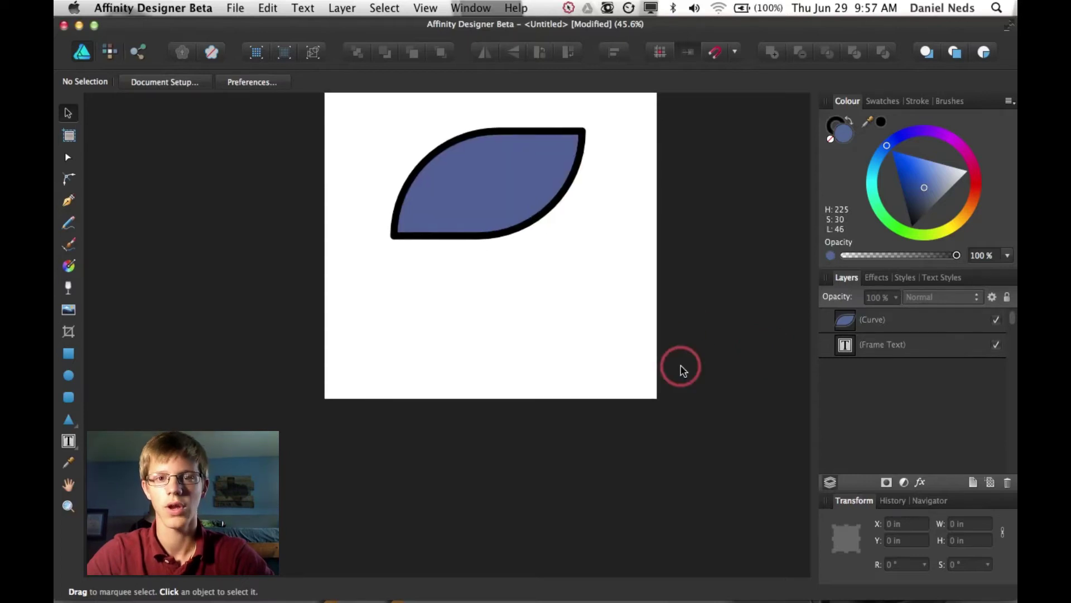
scroll(683, 371, up, 2)
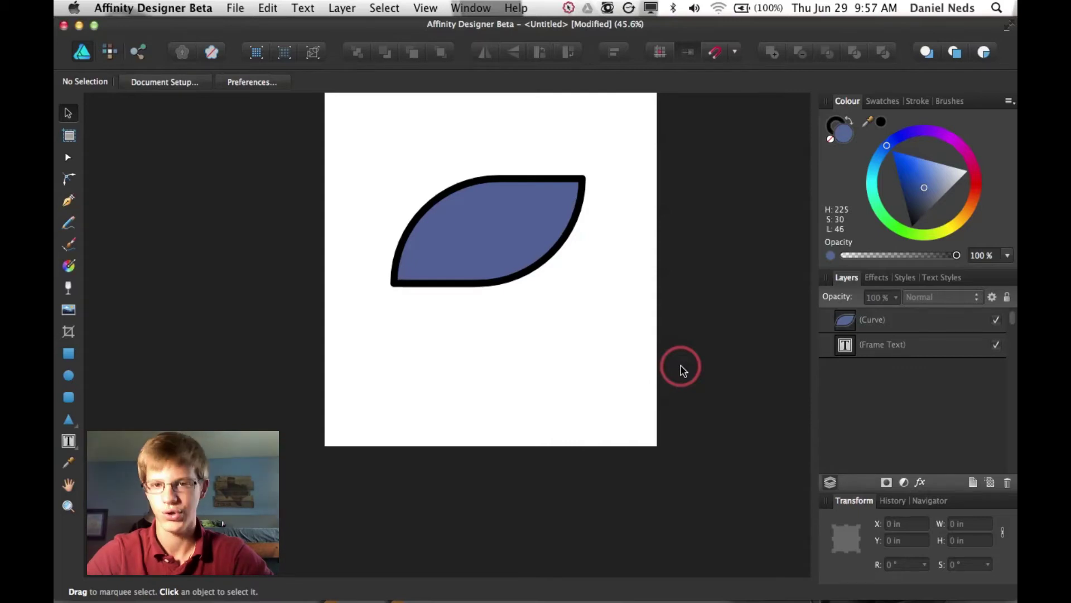
scroll(678, 320, up, 1)
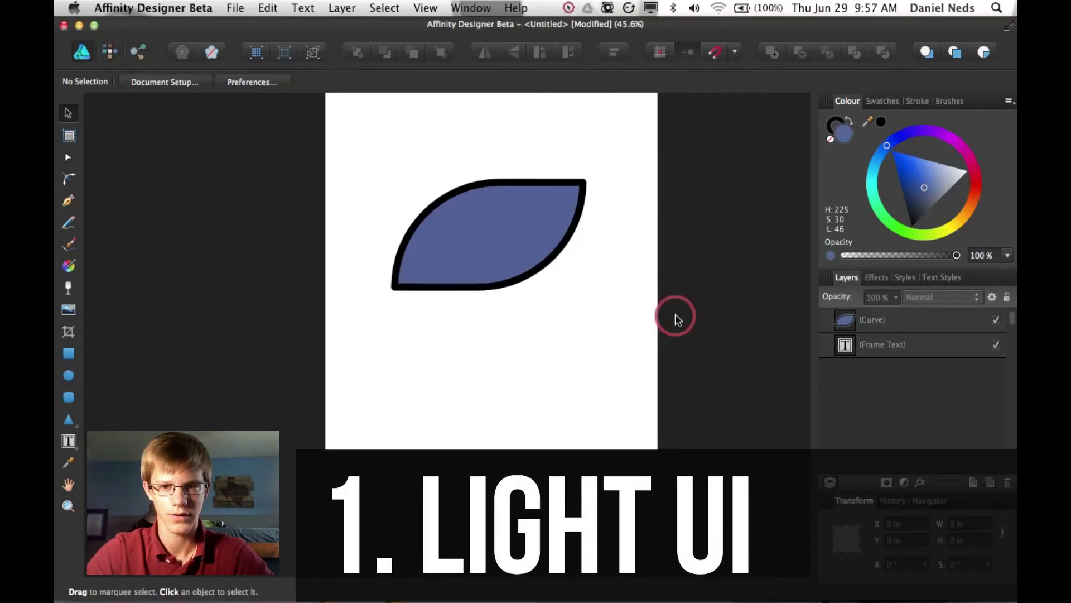
scroll(676, 319, up, 1)
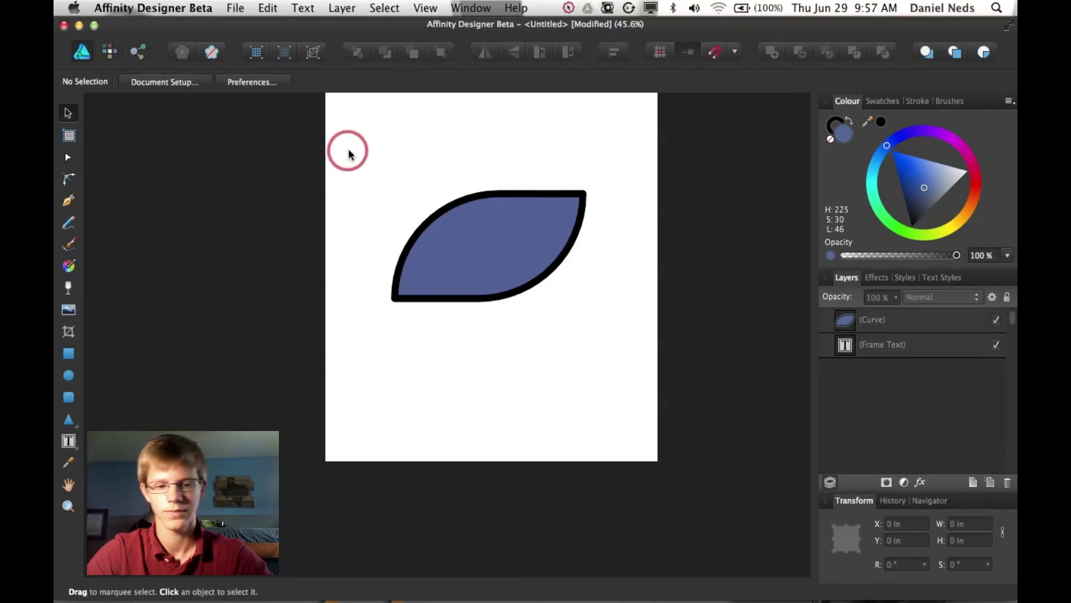
Use Mission Control to switch to the desktop running Affinity Designer Beta with the blue leaf drawing.
key(ctrl+Up)
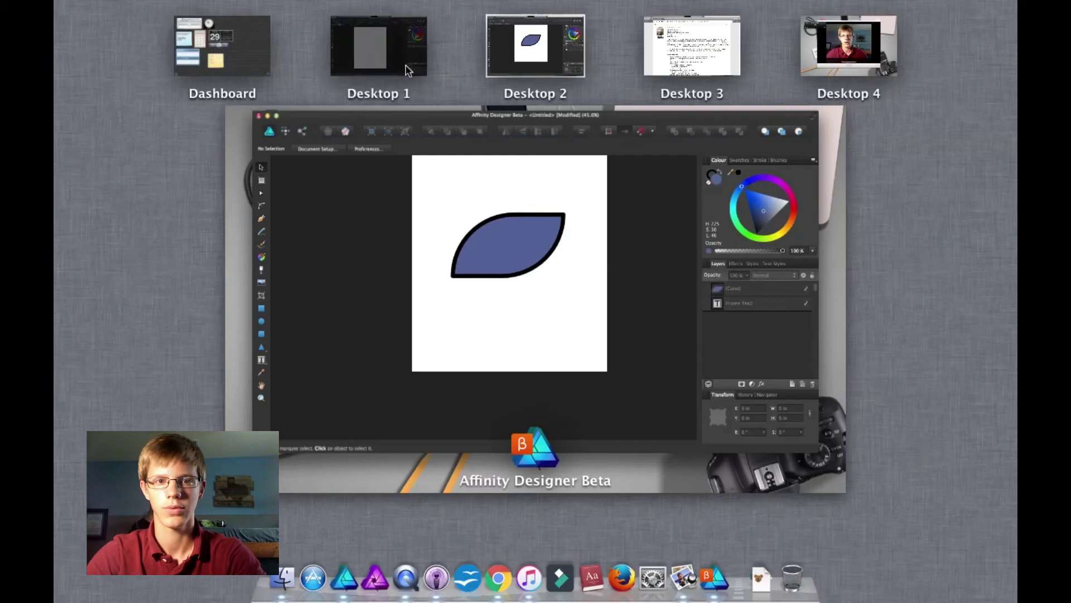
click(406, 65)
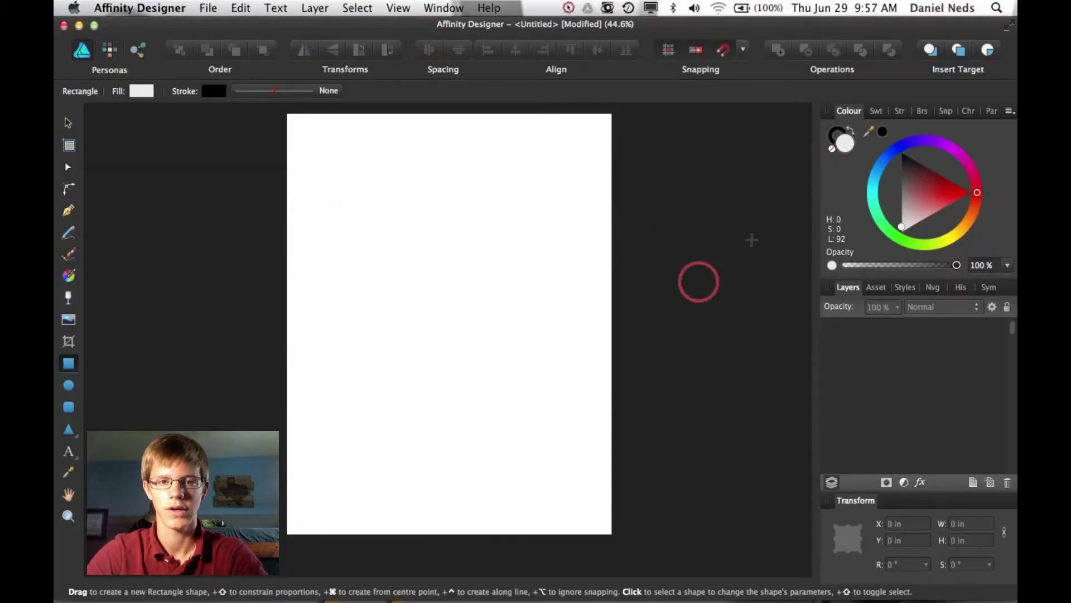
key(ctrl+Up)
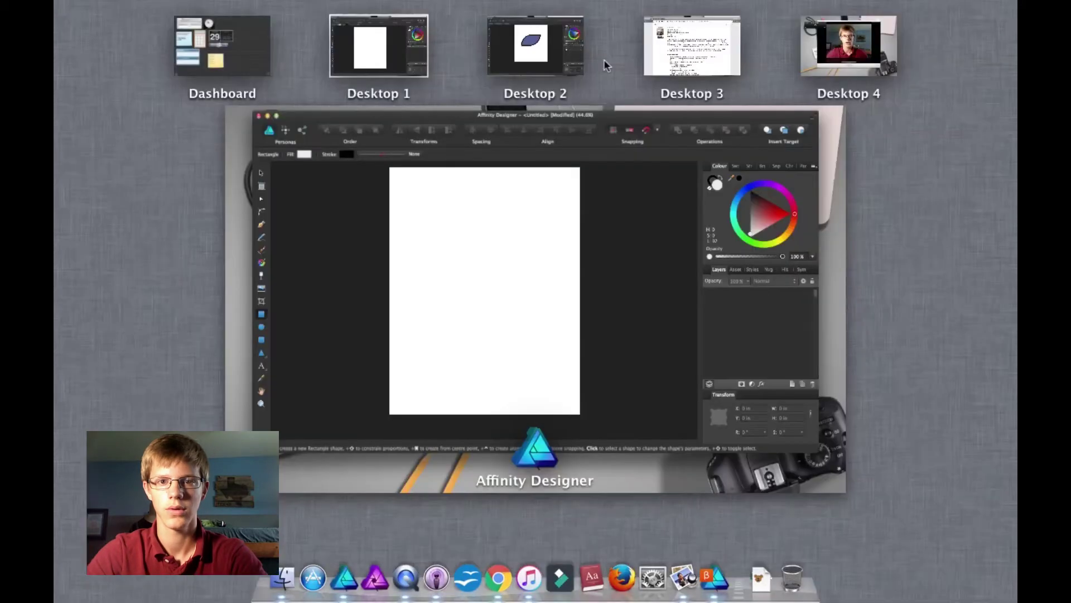
click(567, 60)
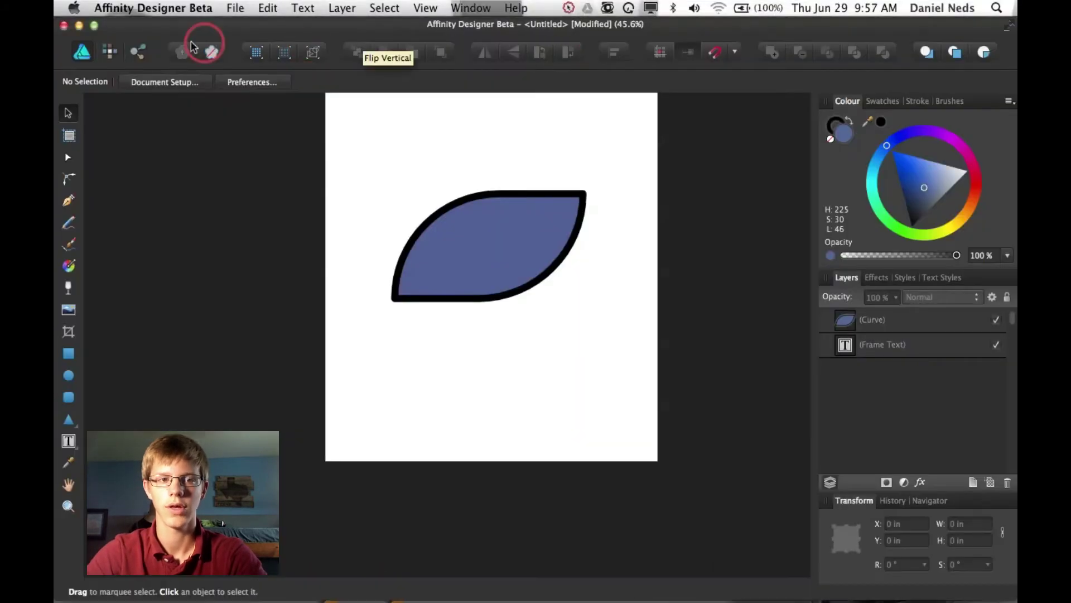
Open Preferences and set the UI Style to Light.
click(235, 8)
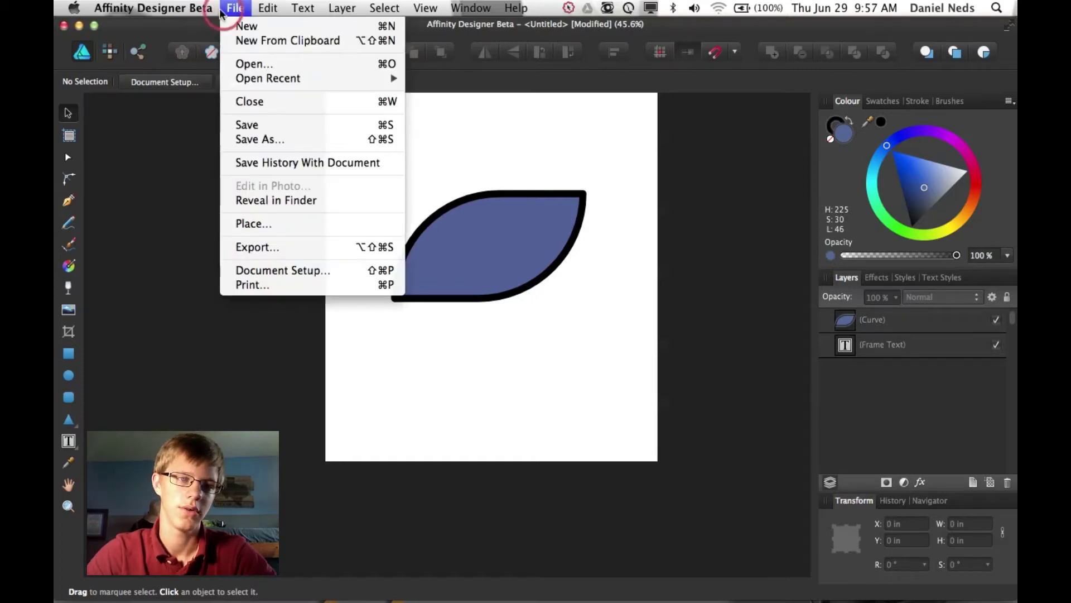
mouse_move(171, 11)
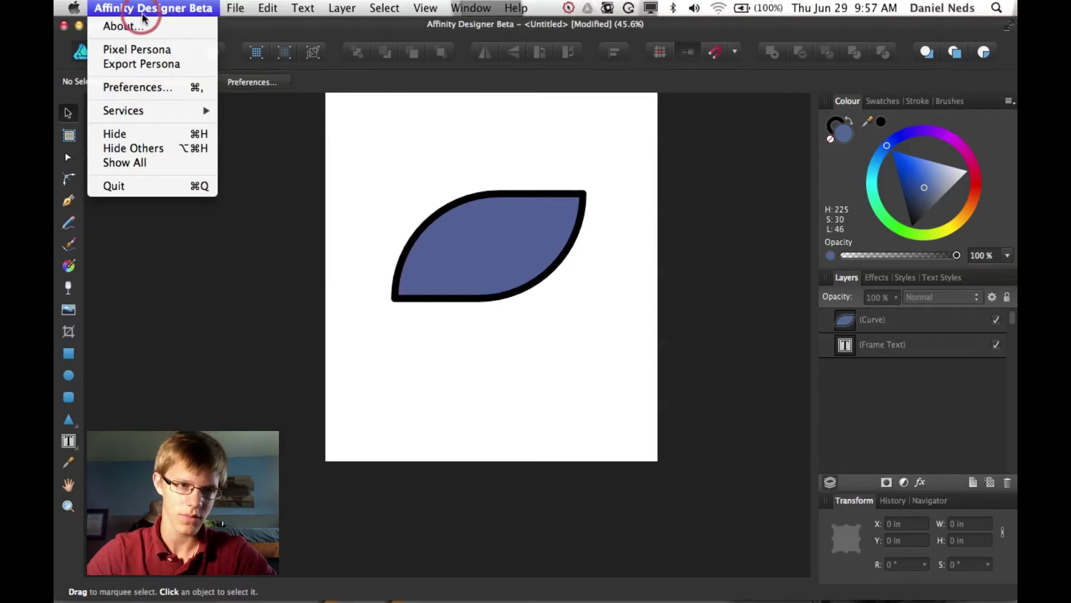
click(168, 88)
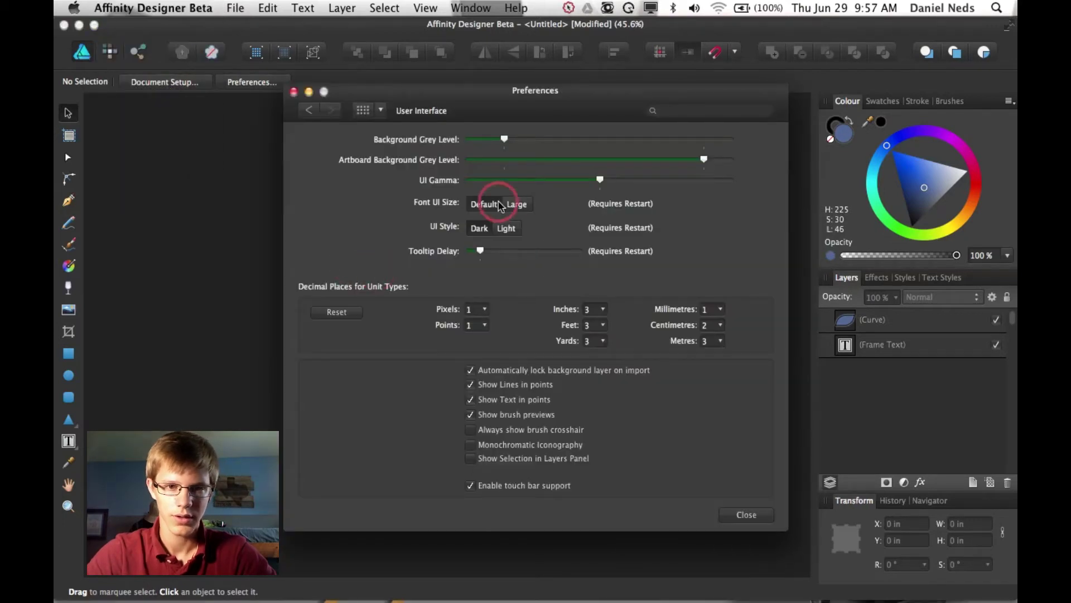
click(515, 229)
drag(509, 232, 445, 230)
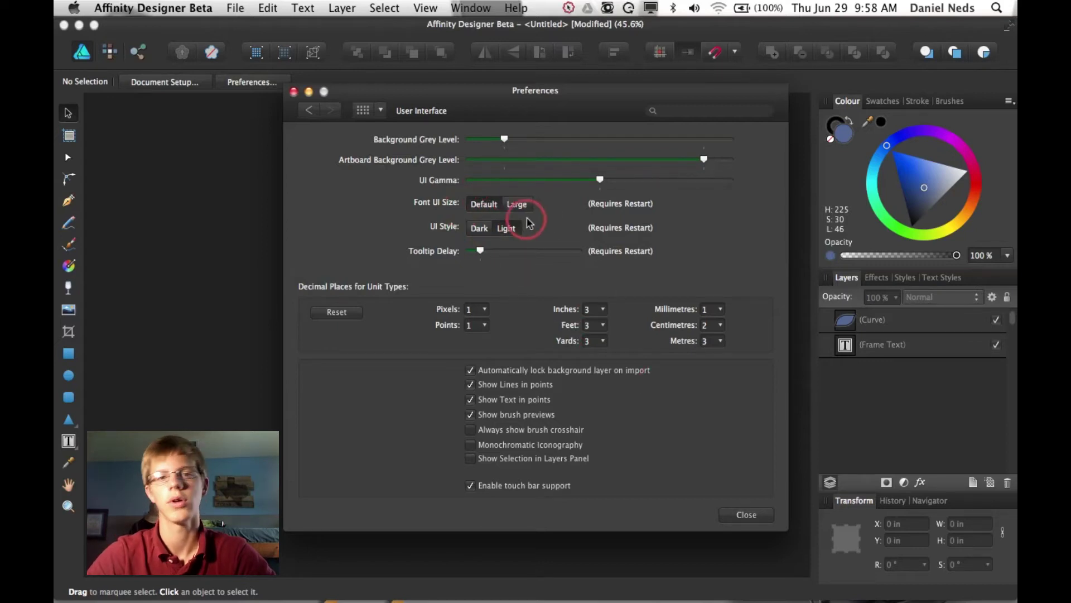
Close Preferences and restart the app now, discarding the untitled document.
click(749, 515)
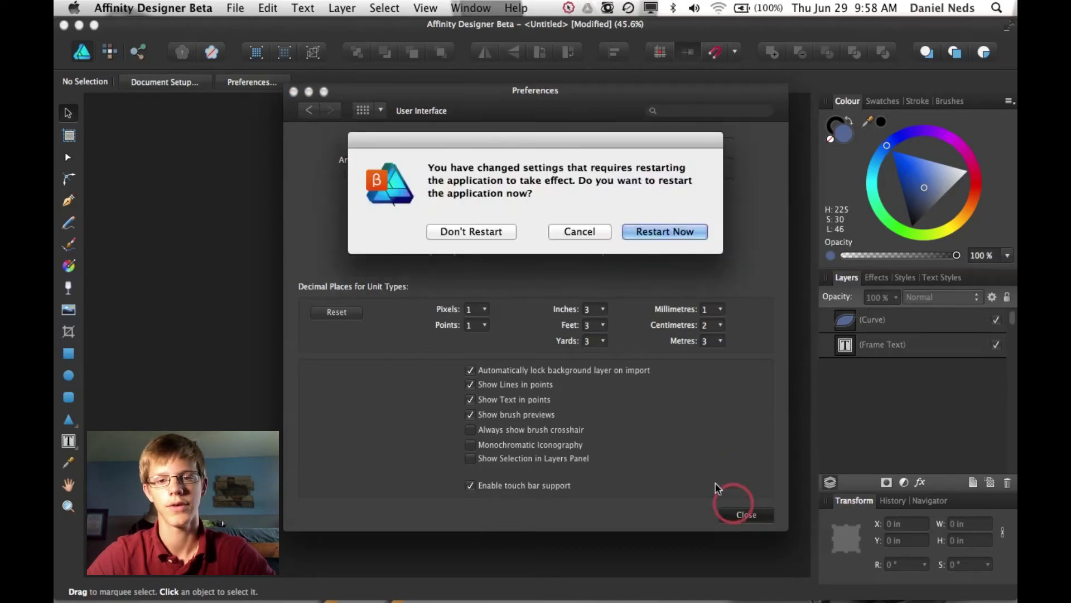
click(682, 234)
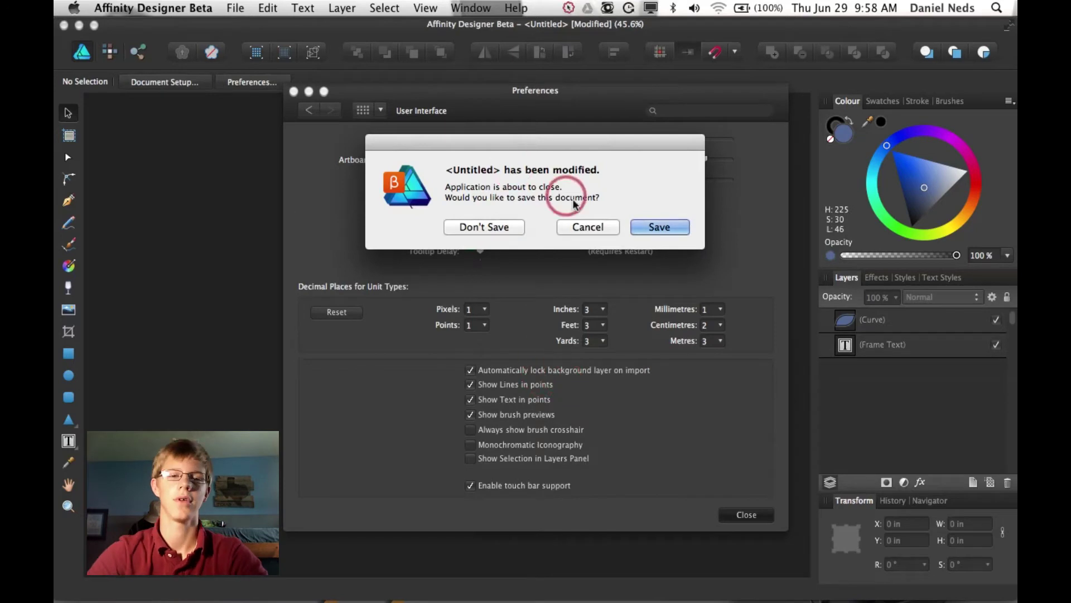
click(559, 227)
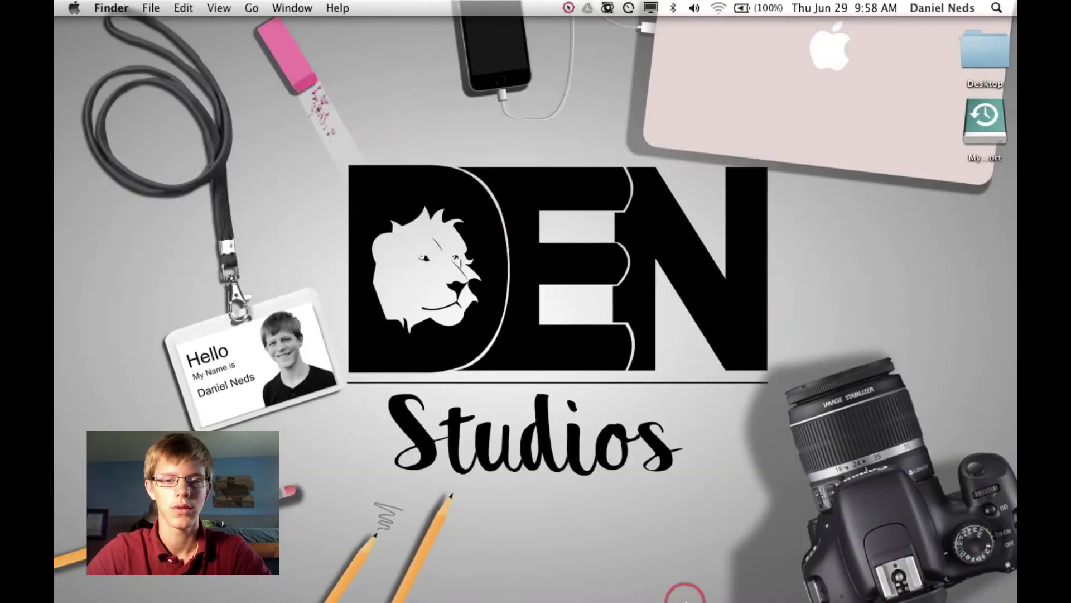
Relaunch Affinity Designer Beta from the Dock.
mouse_move(686, 598)
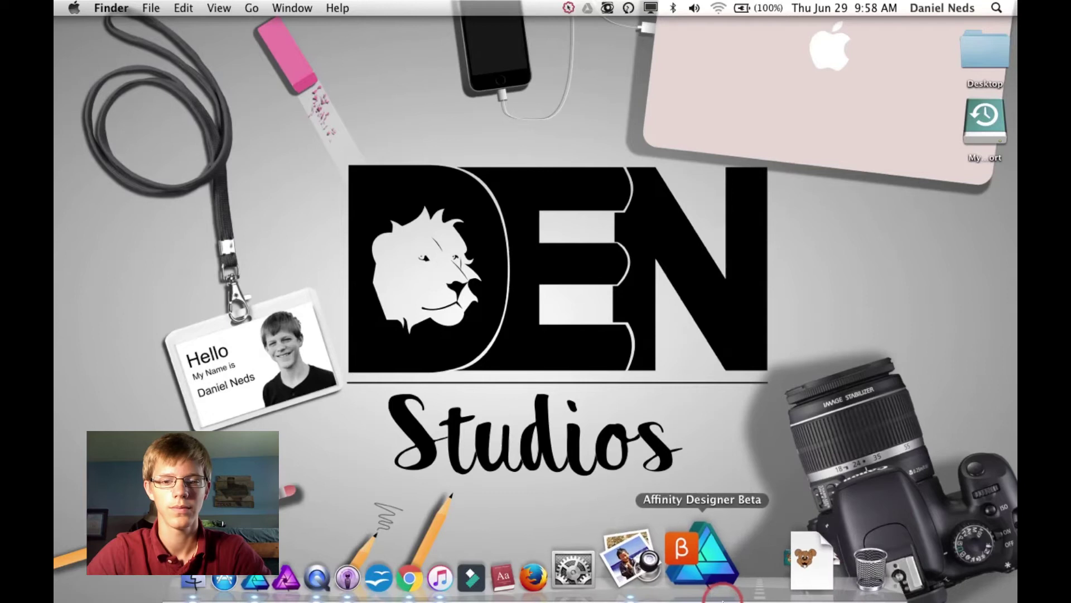
click(718, 557)
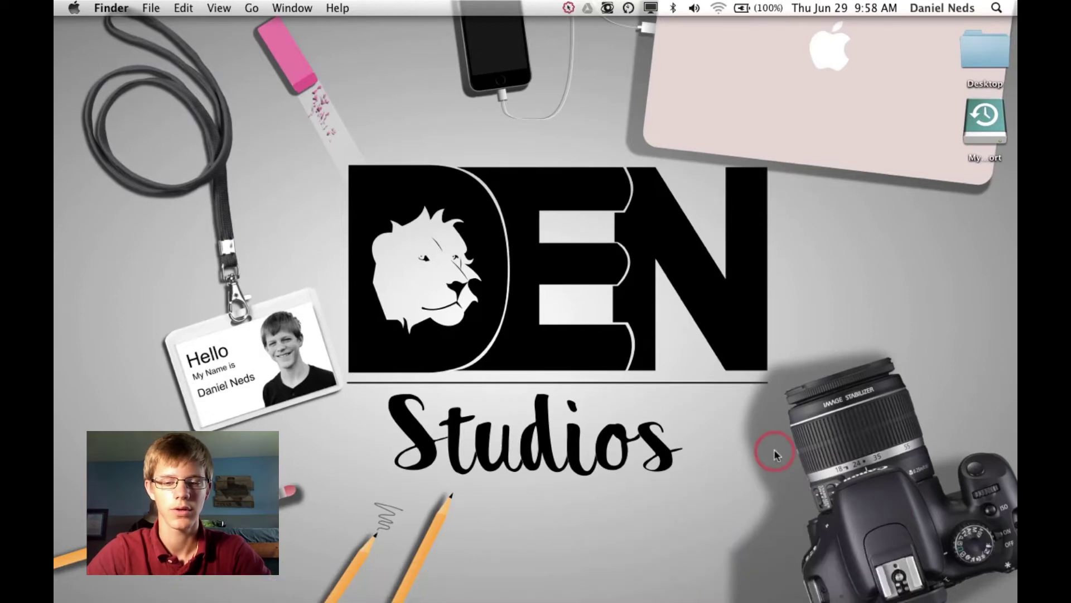
mouse_move(725, 569)
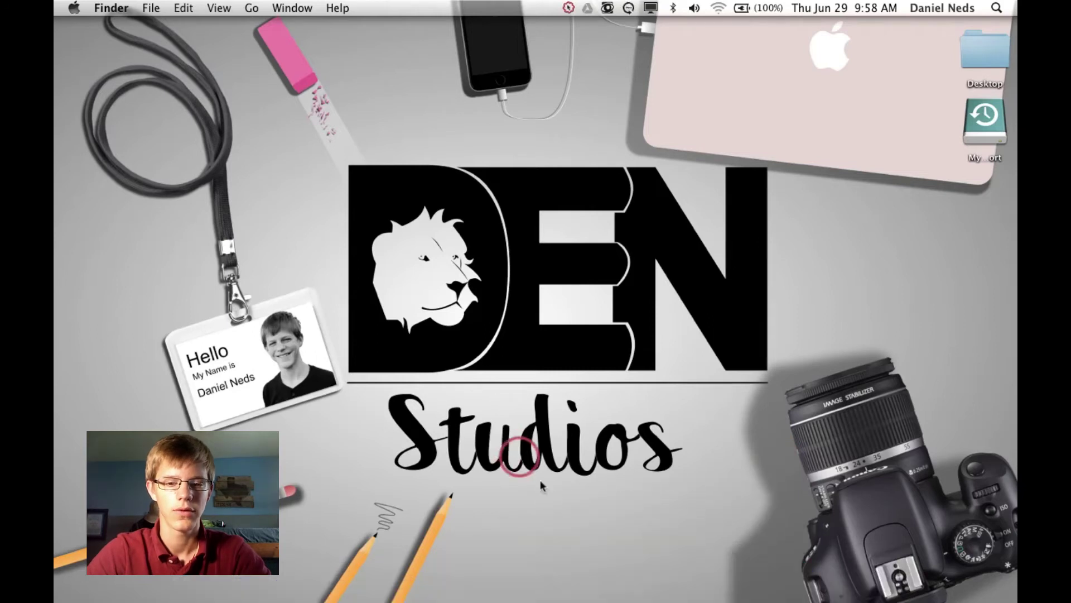
mouse_move(782, 600)
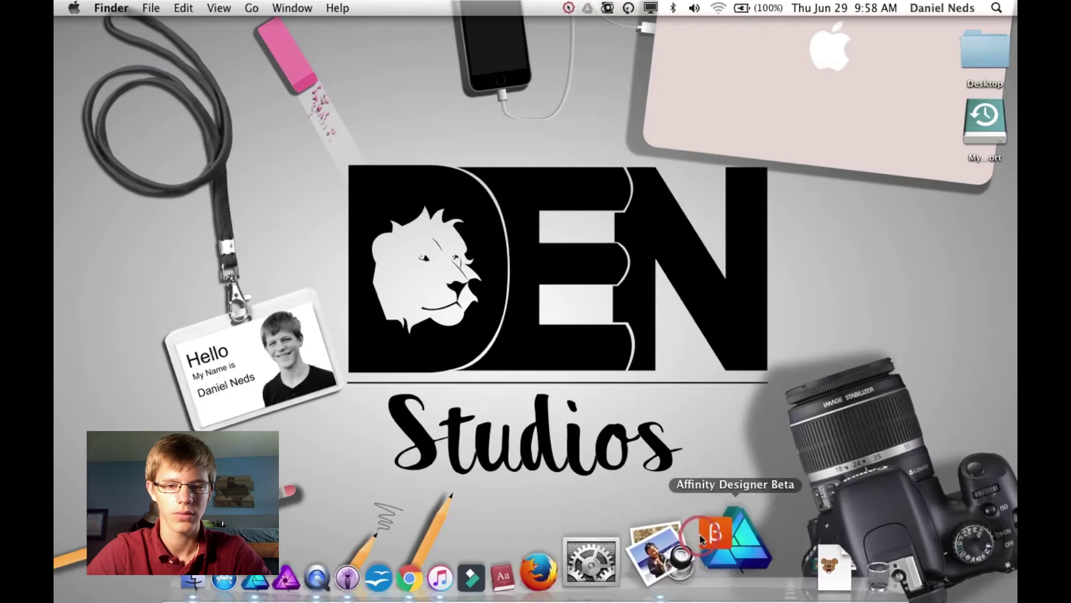
click(698, 533)
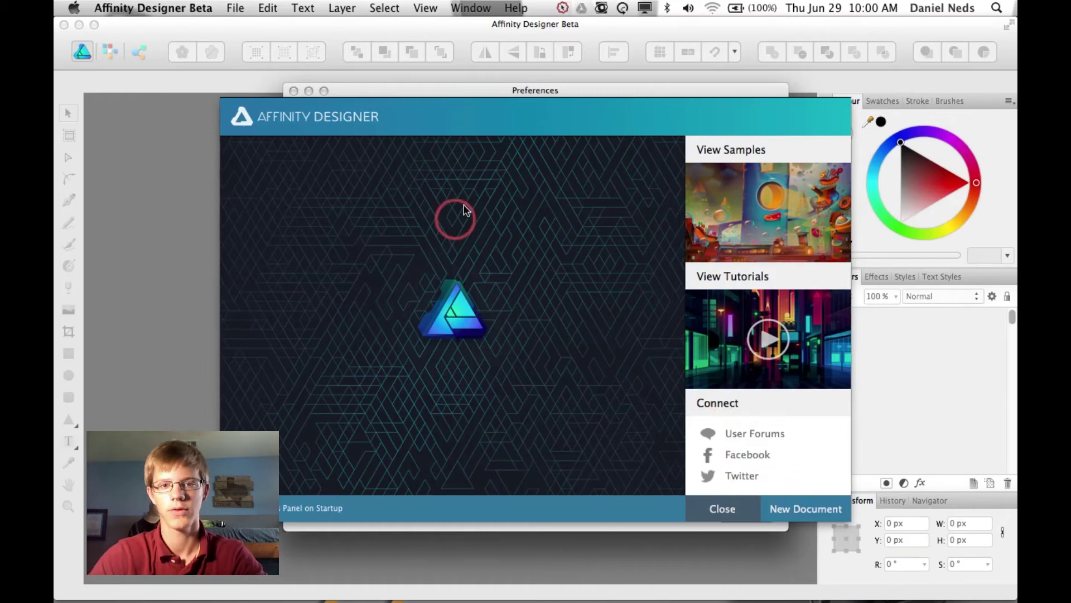
Move the welcome panel aside, close it, then close the Preferences window.
drag(527, 115, 477, 36)
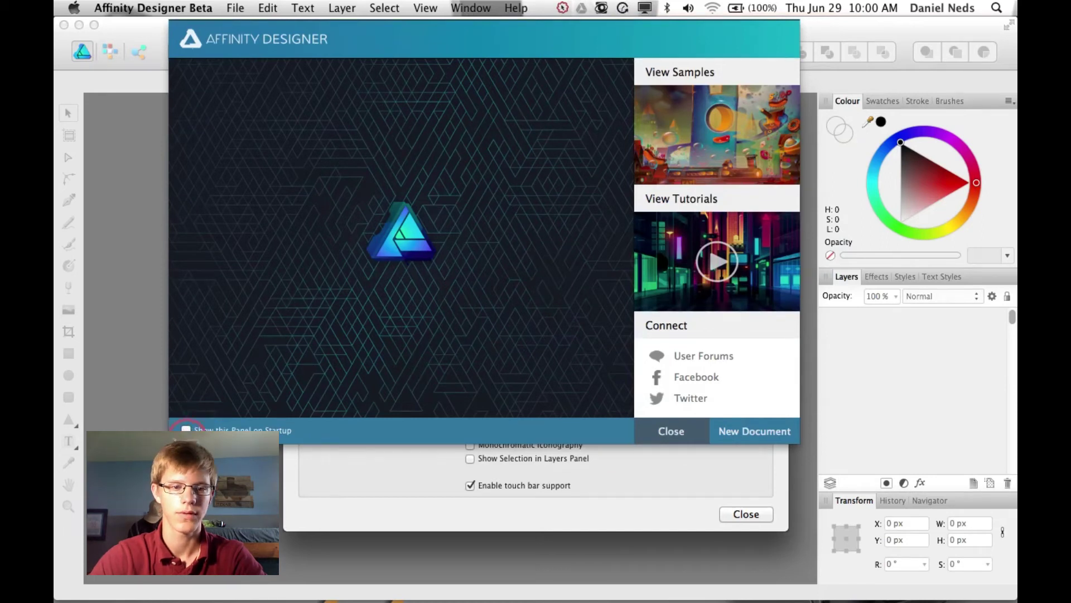
click(671, 431)
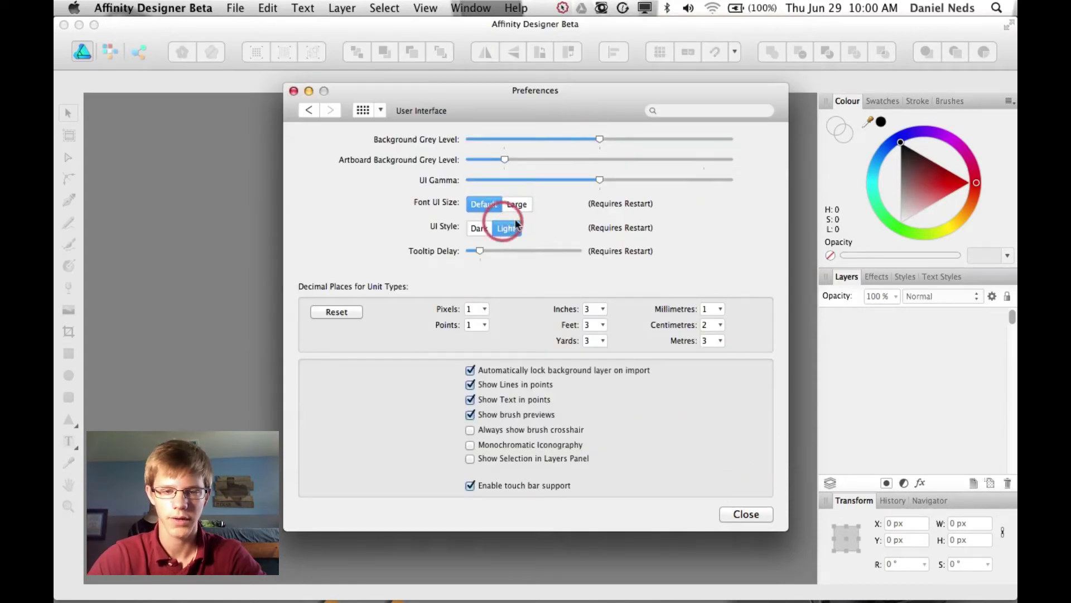
click(751, 515)
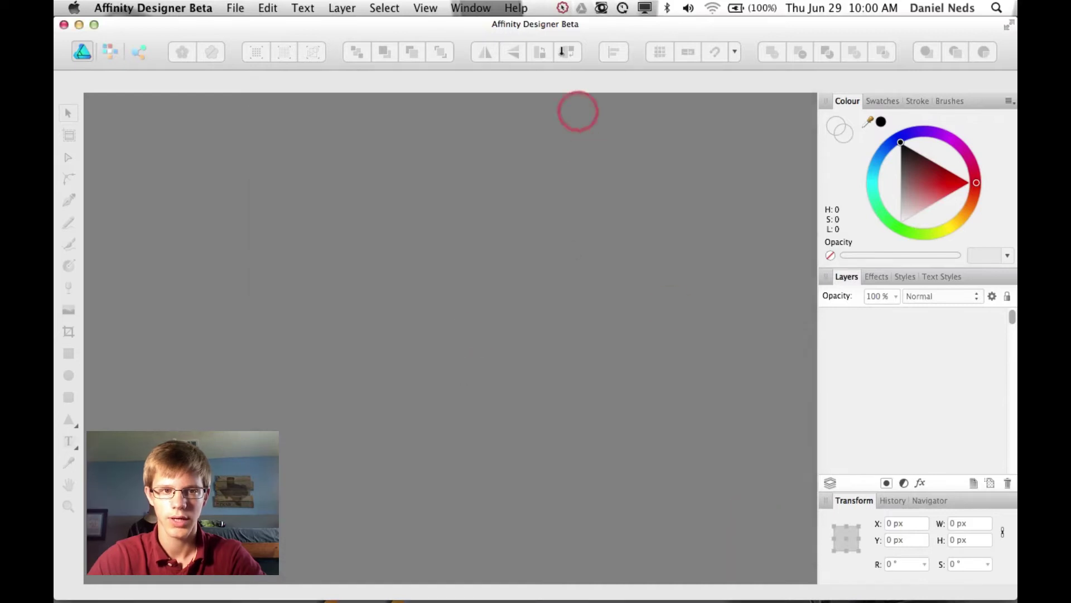
Create a new document with the default Letter (ANSI A) print preset, 8.5 × 11 in at 300 DPI.
click(226, 10)
click(242, 24)
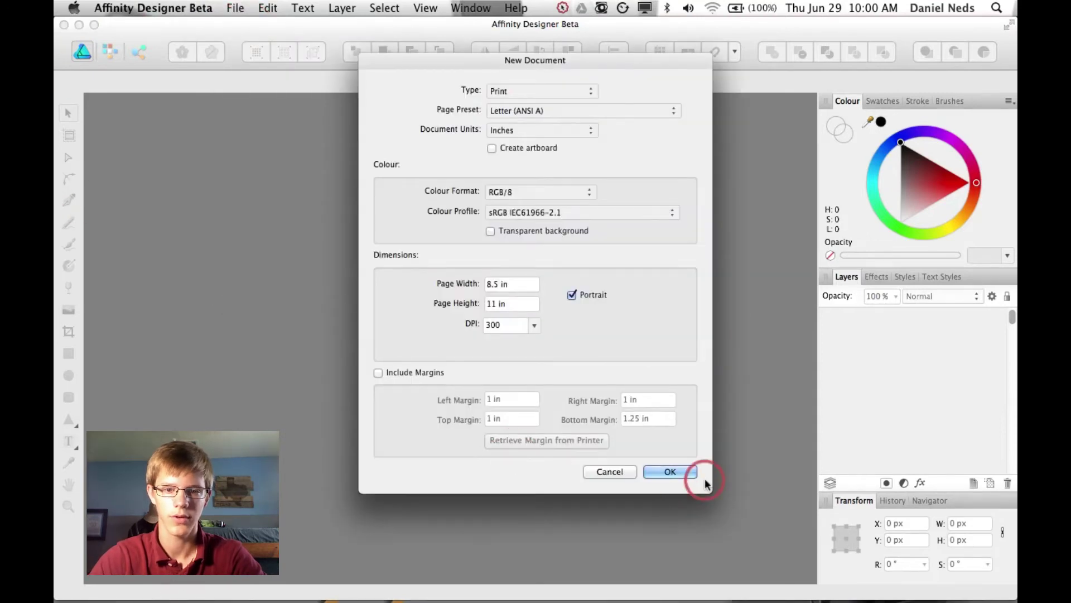
click(672, 472)
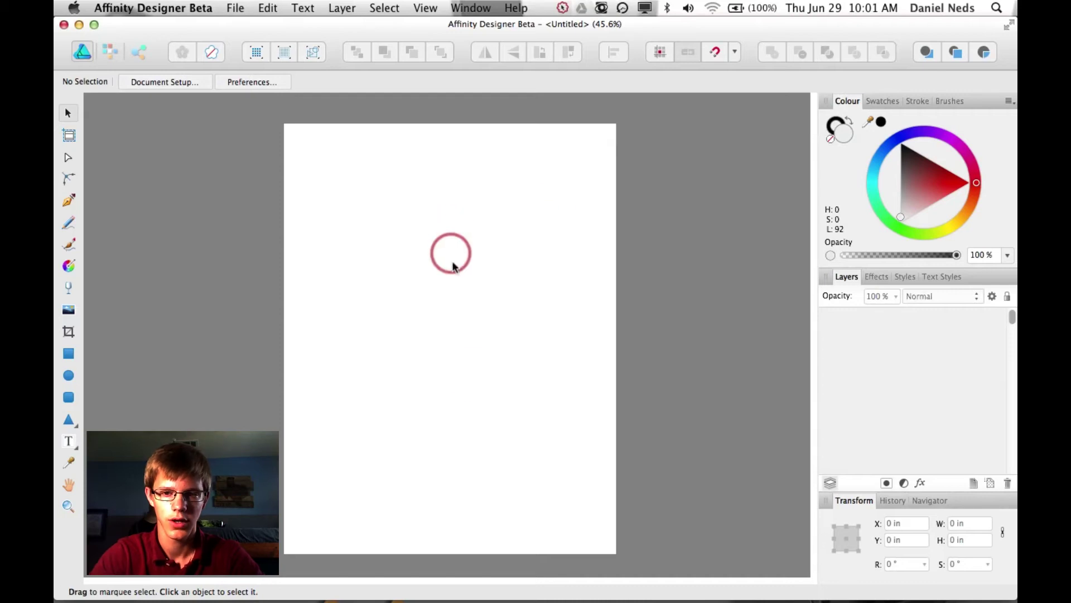
key(ctrl+Up)
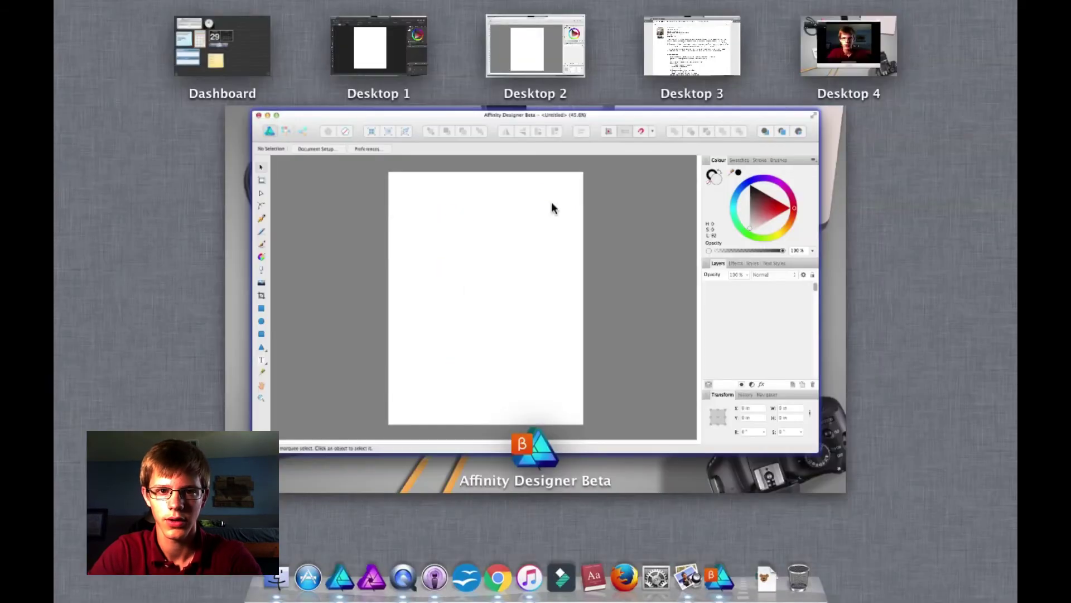
click(424, 52)
key(ctrl+Up)
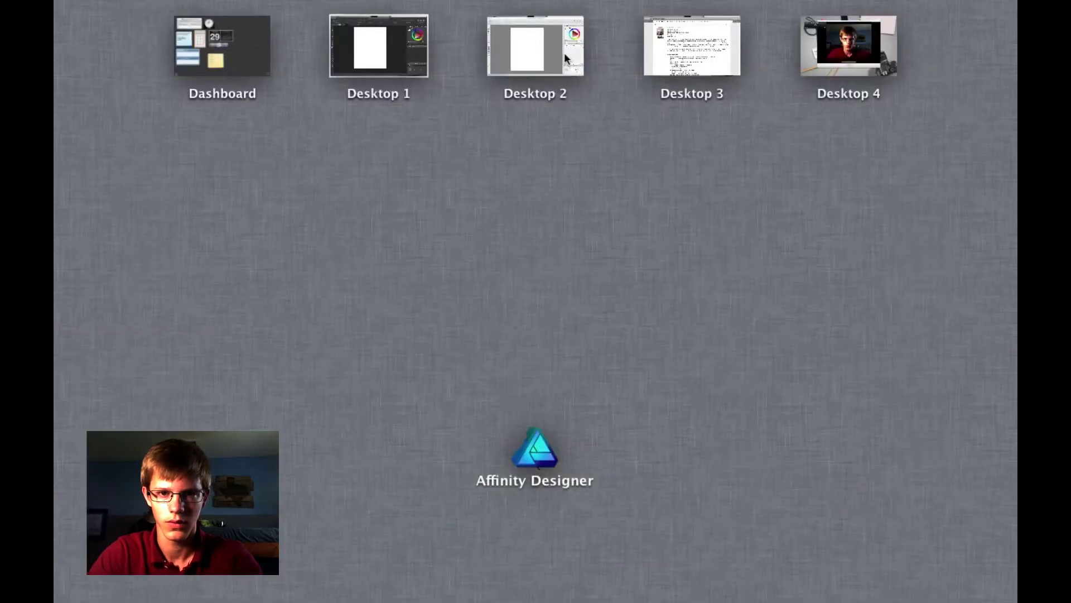
click(565, 54)
key(ctrl+Left)
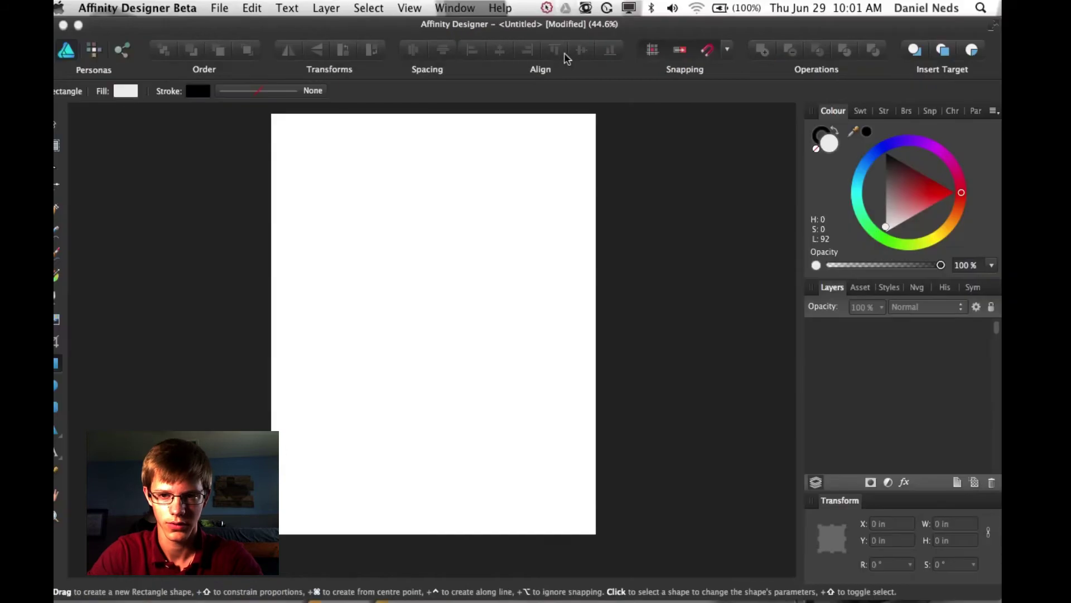
key(super+1)
click(595, 74)
key(ctrl+Up)
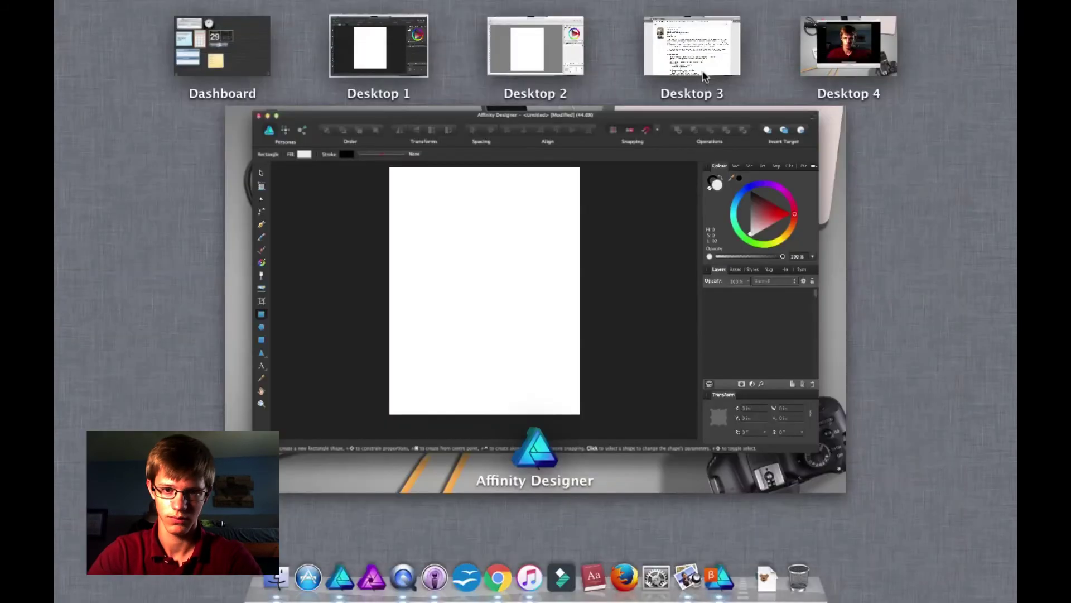
click(550, 45)
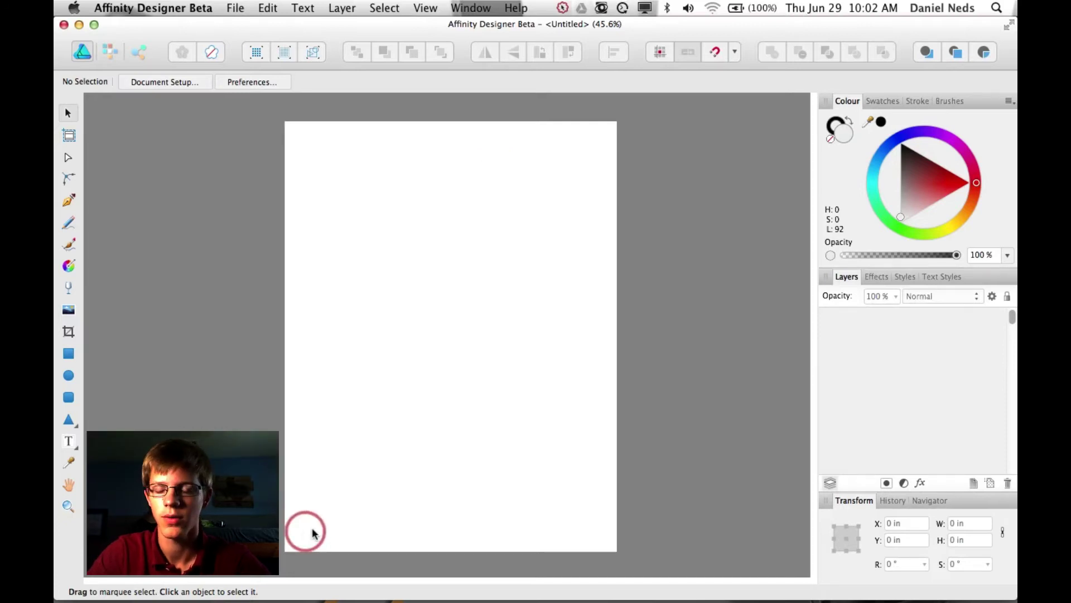
Zoom in and add large 'Happy' art text near the top of the page.
key(super+equal)
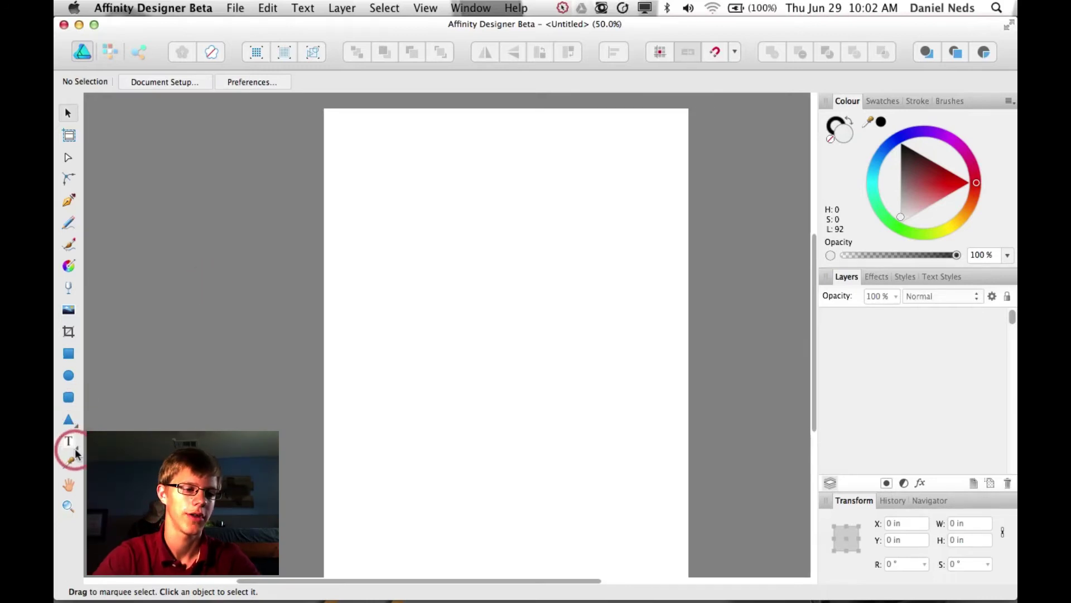
click(100, 443)
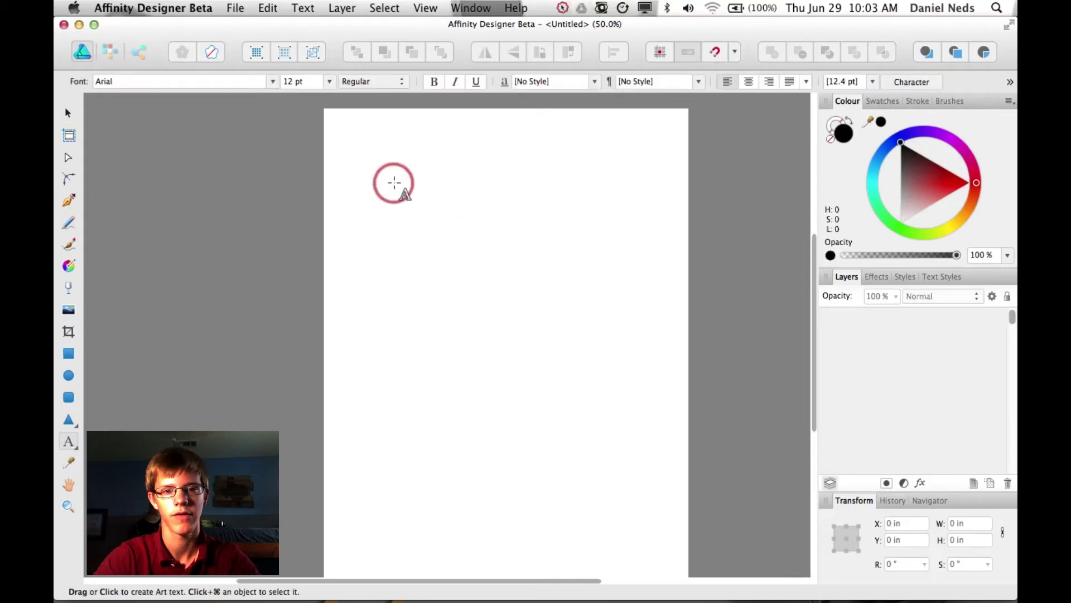
mouse_move(446, 217)
mouse_down()
mouse_move(426, 196)
mouse_move(433, 203)
mouse_up()
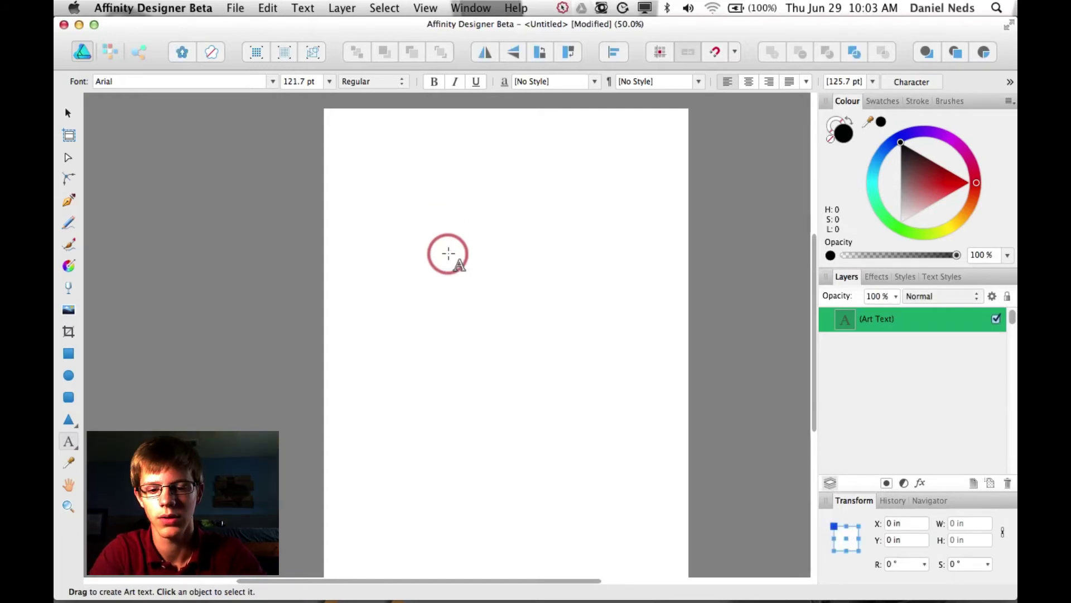
text(Ha)
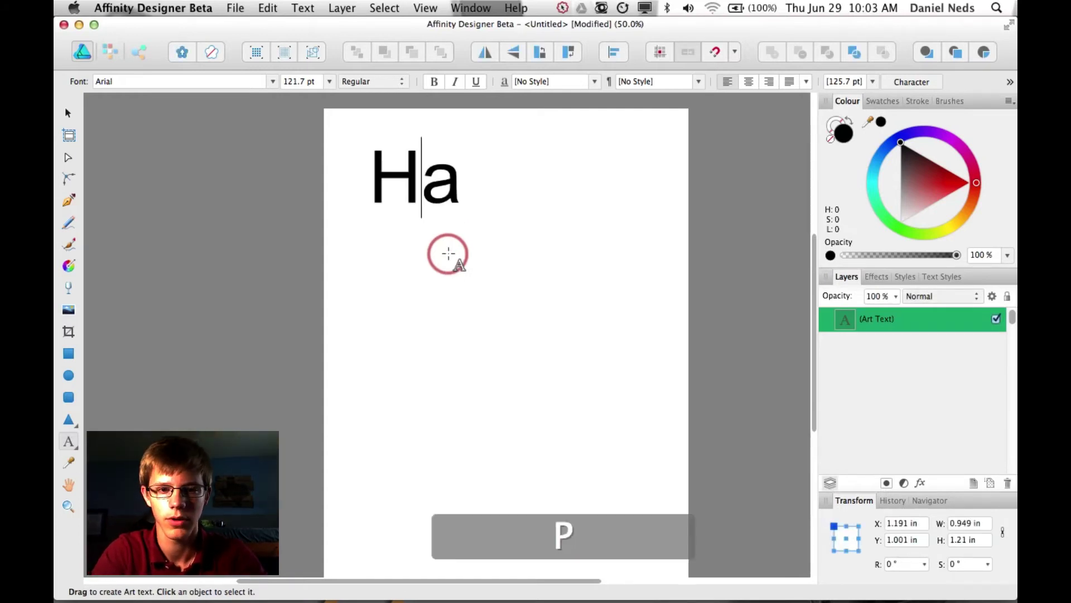
text(pp)
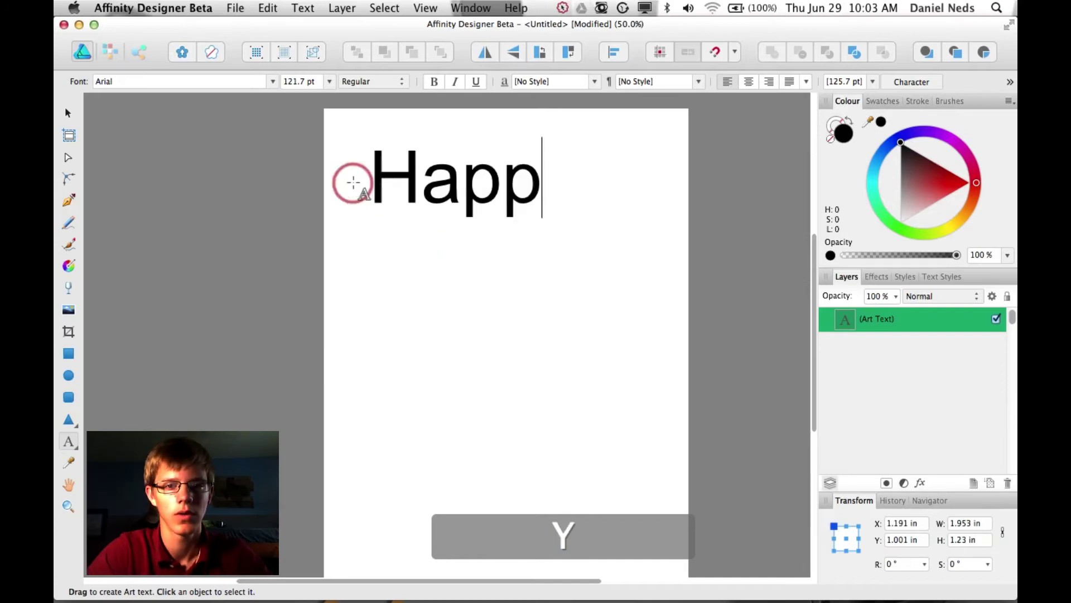
text(y)
key(Escape)
Centre the Happy text horizontally on the page with Align Centre.
click(68, 113)
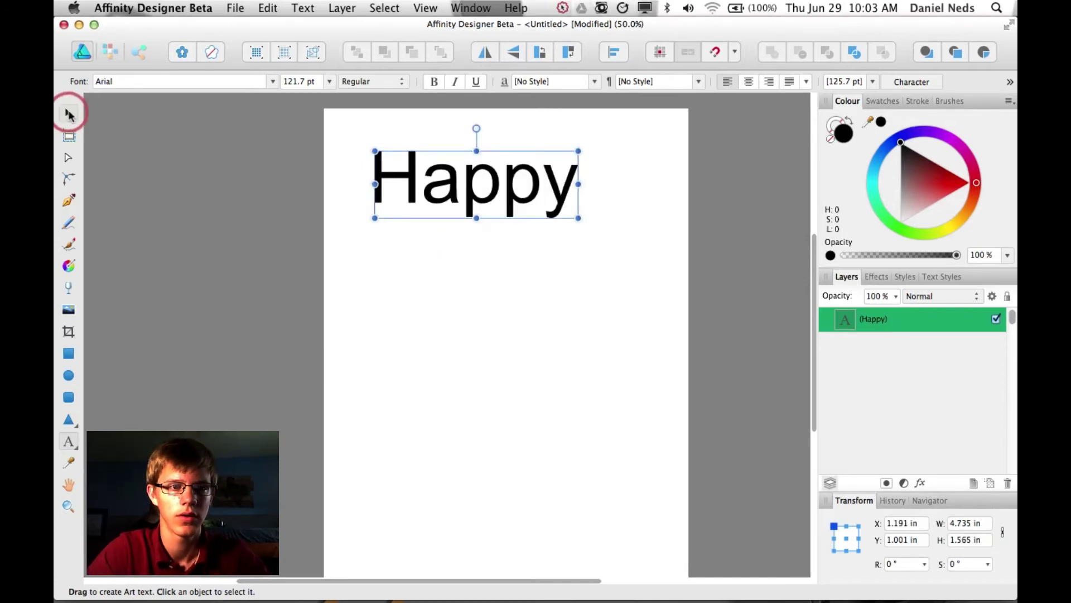
click(614, 52)
click(644, 99)
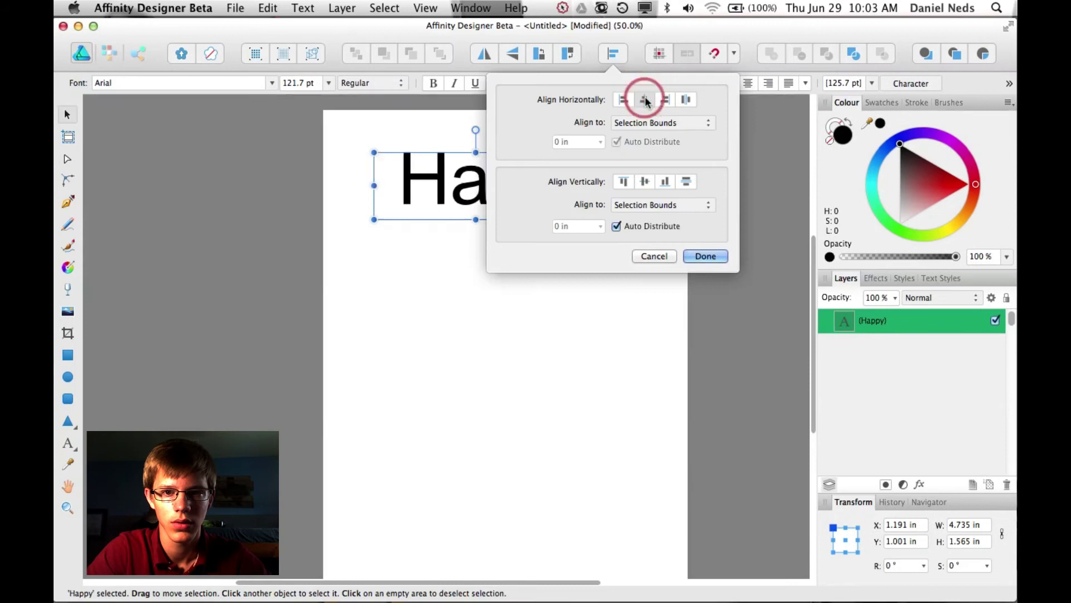
click(614, 52)
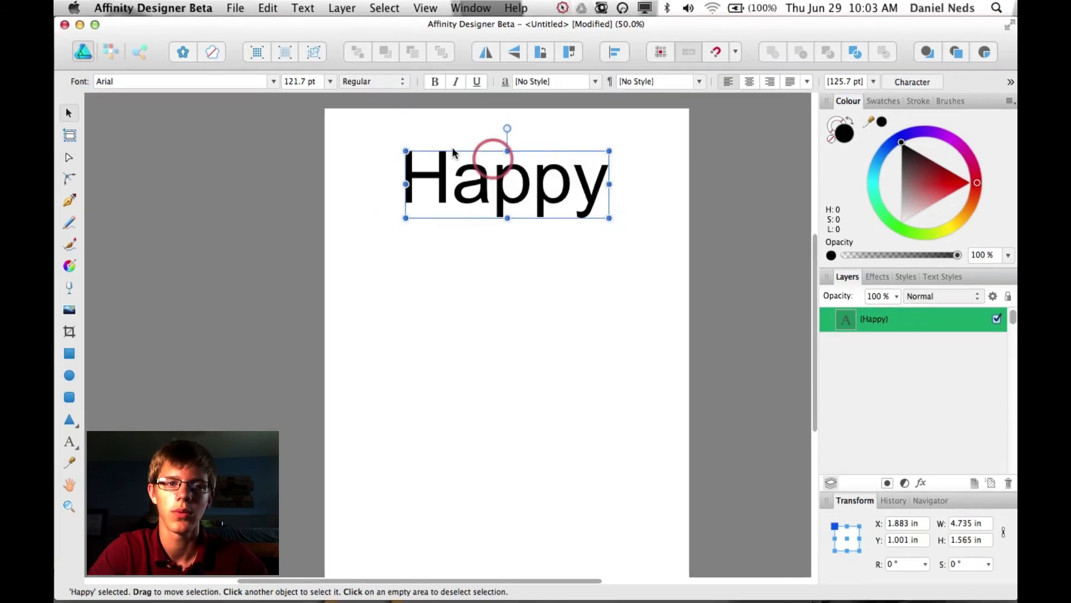
Glance at the font list, then reselect the Happy text with the Move tool.
click(273, 82)
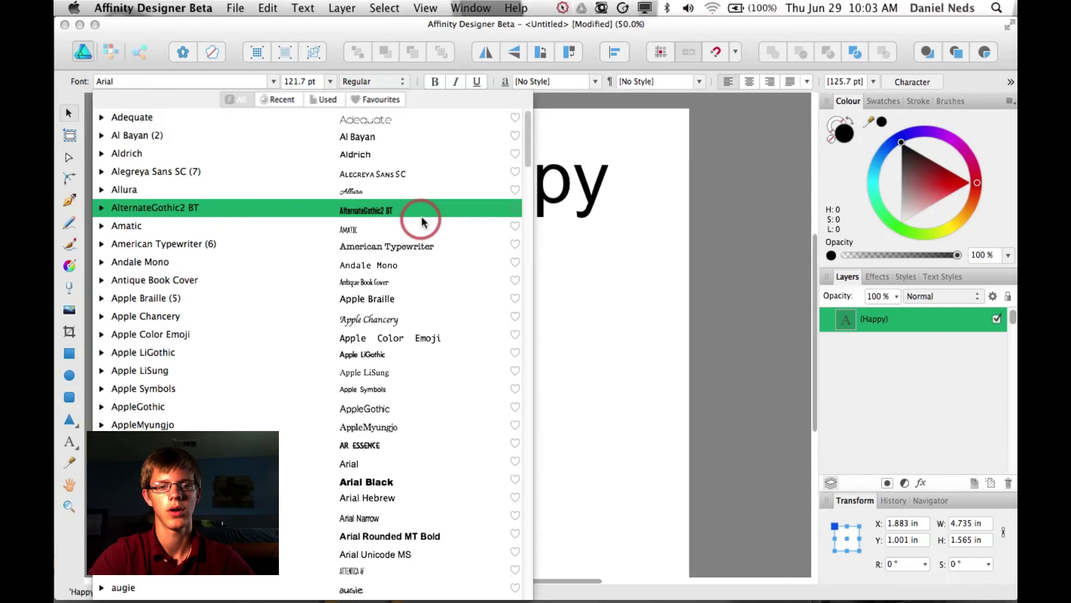
click(541, 235)
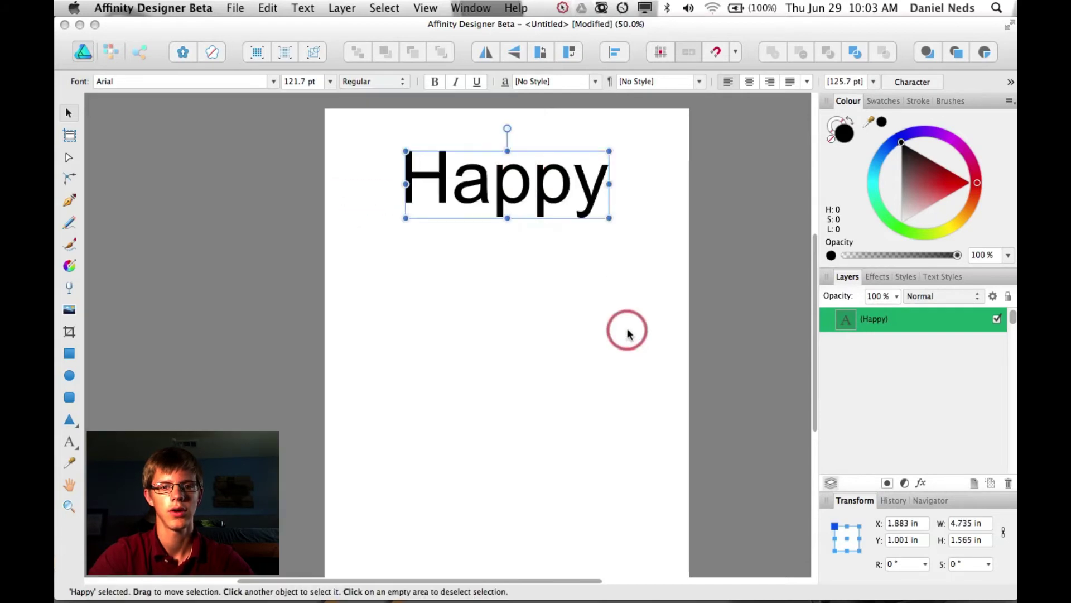
click(517, 357)
scroll(519, 357, left, 10)
scroll(519, 357, right, 2)
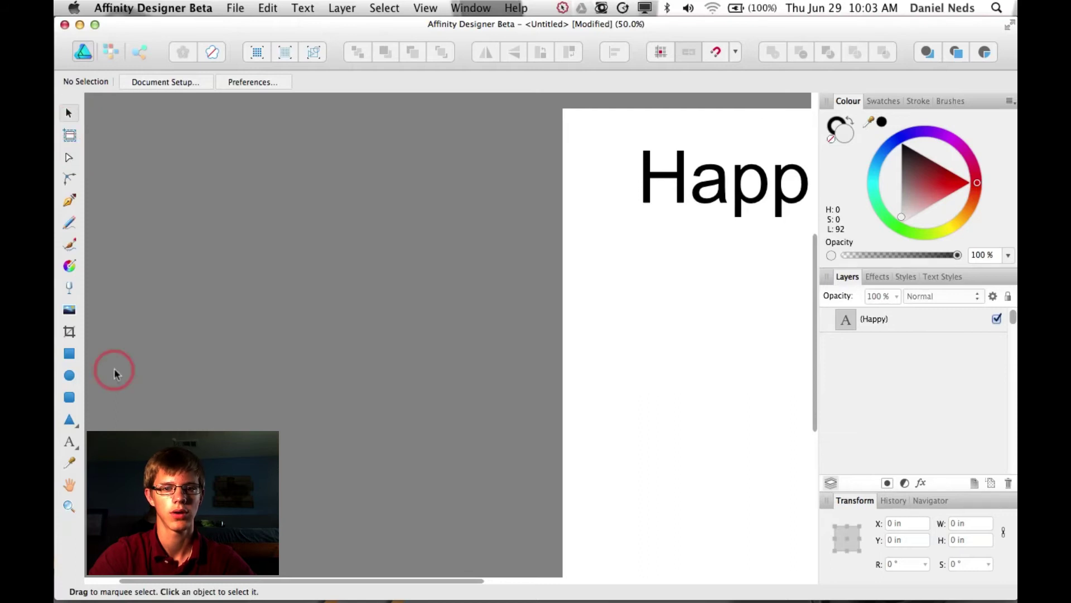
click(683, 173)
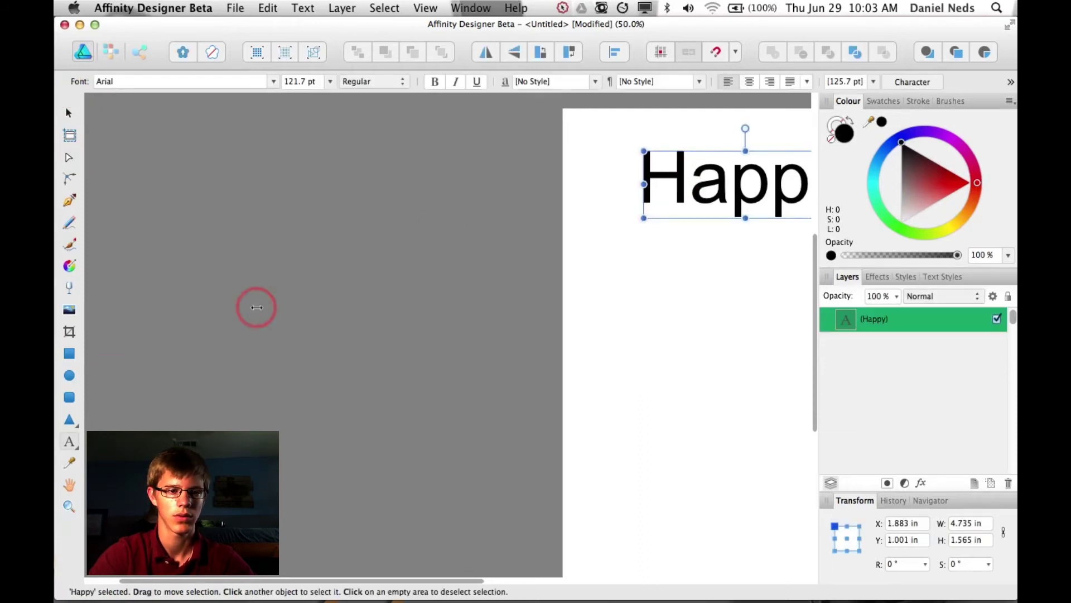
click(67, 124)
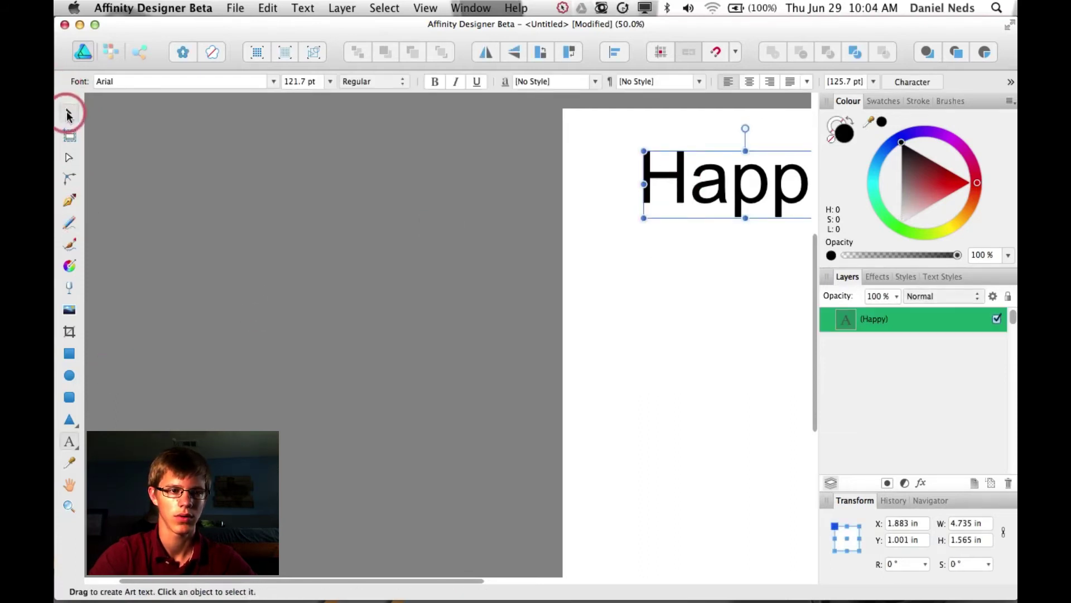
Scroll through the font list and mark Josefin Slab as a favourite.
click(68, 109)
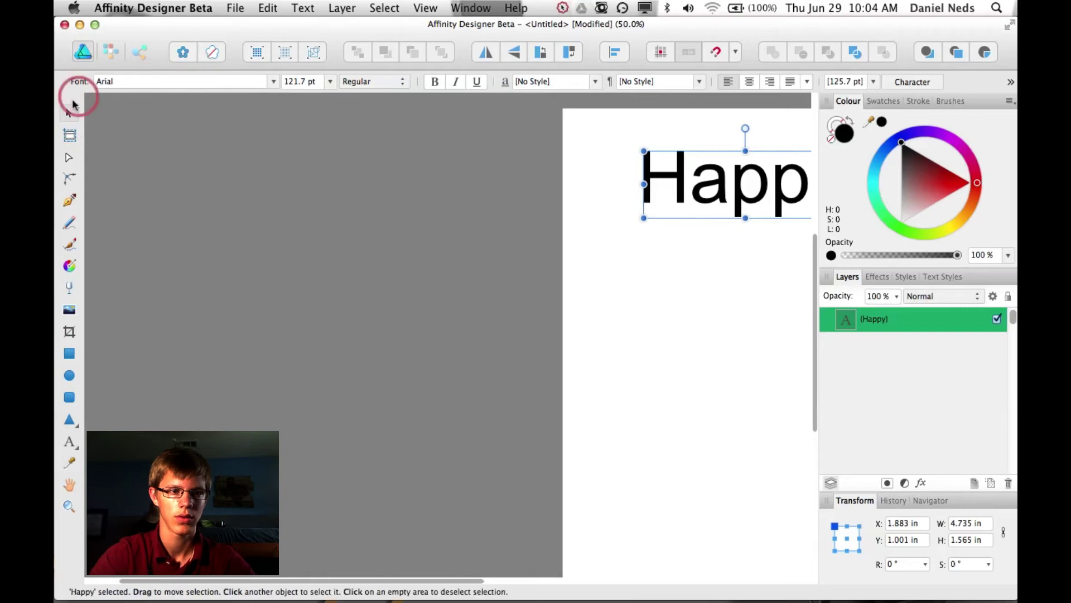
click(241, 78)
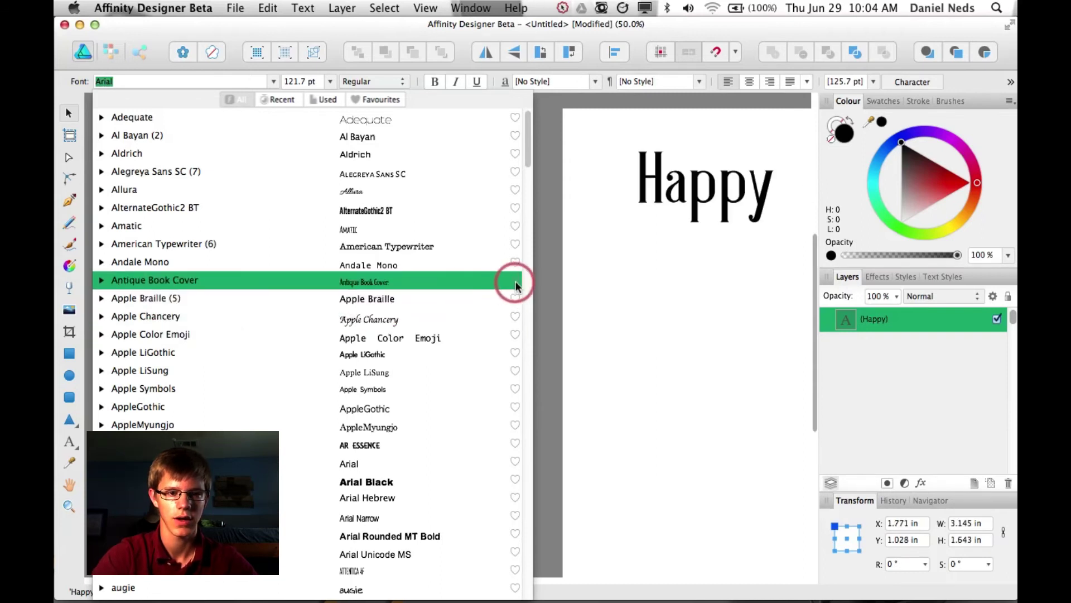
scroll(335, 241, down, 10)
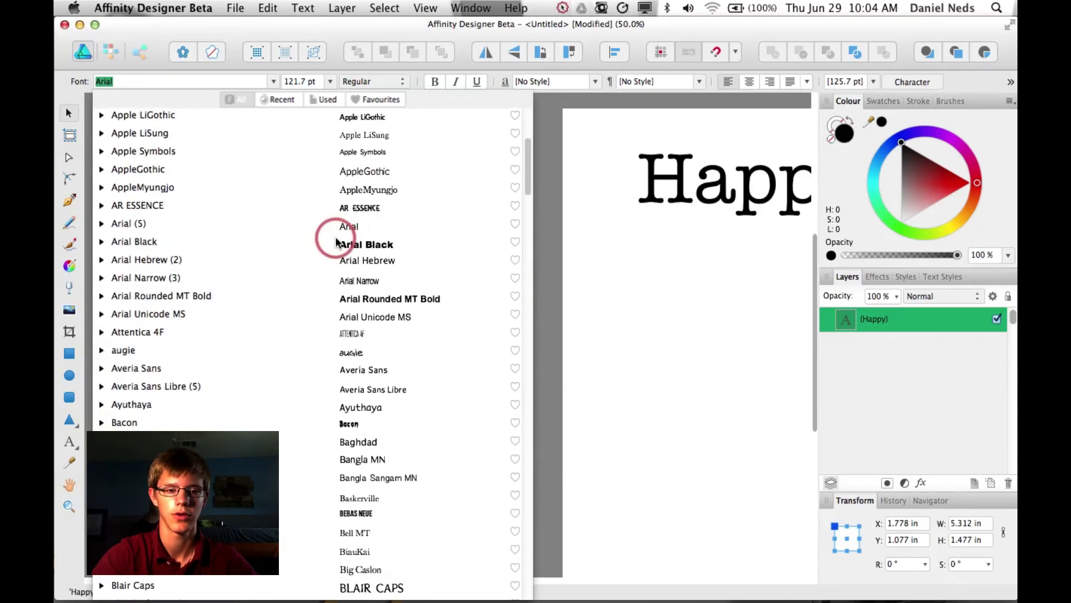
scroll(410, 340, down, 12)
scroll(410, 340, down, 20)
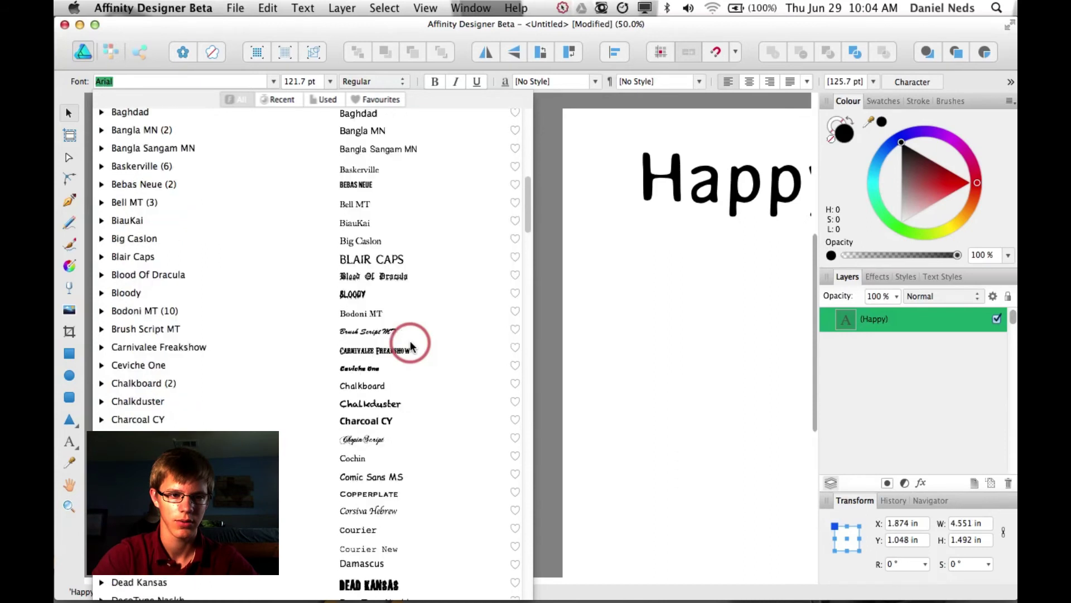
scroll(410, 340, up, 1)
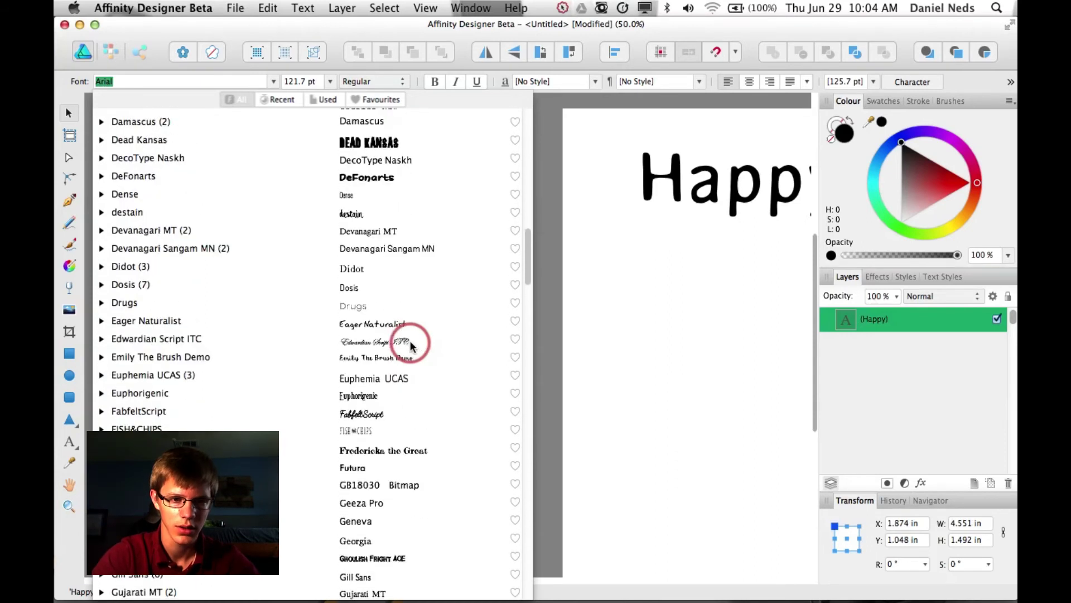
scroll(410, 340, up, 1)
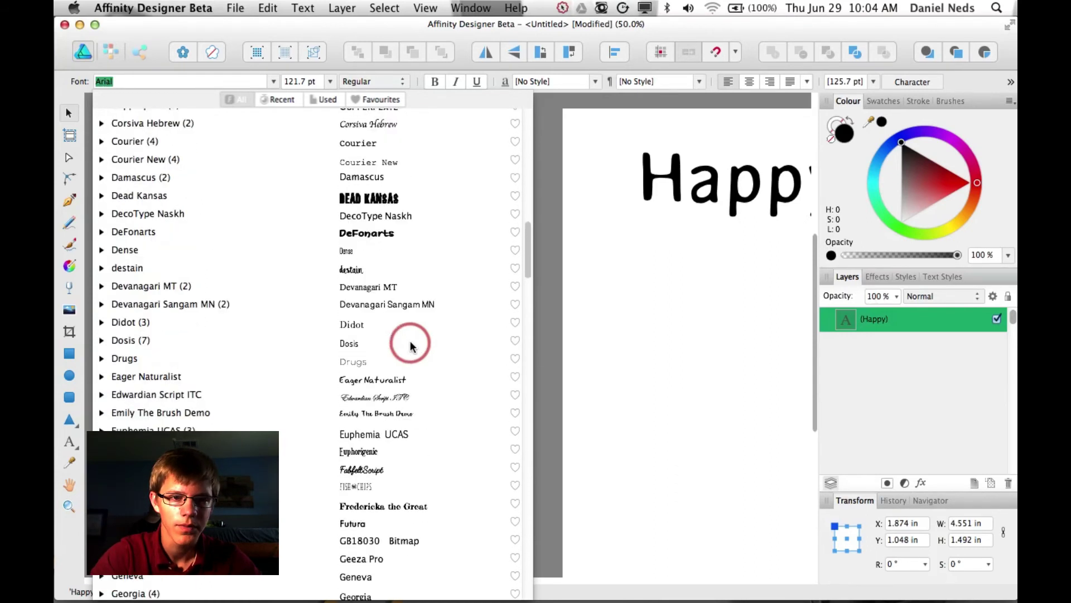
scroll(394, 483, down, 20)
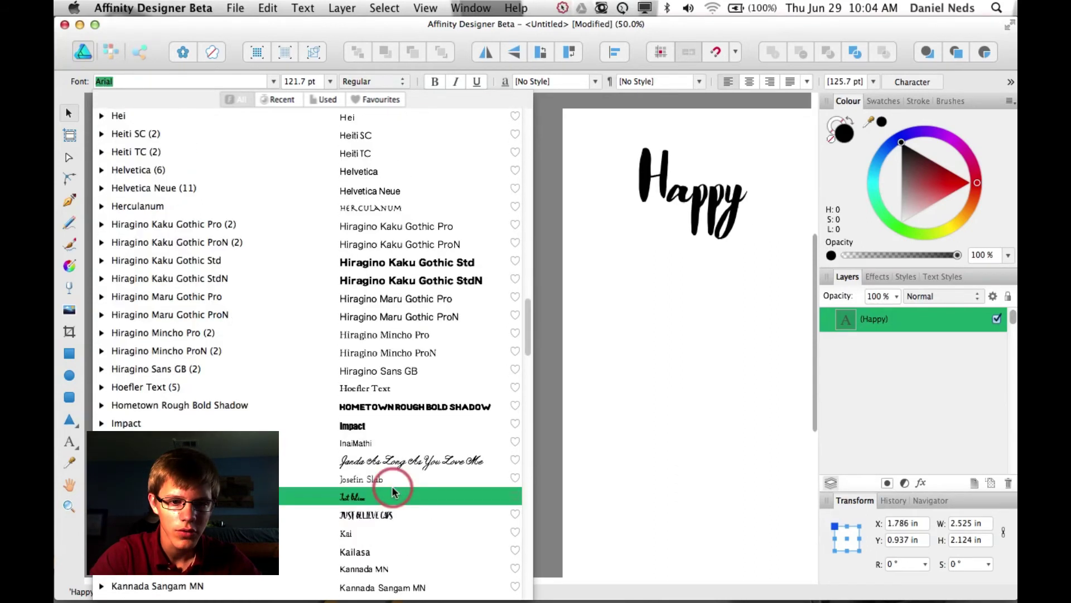
click(500, 485)
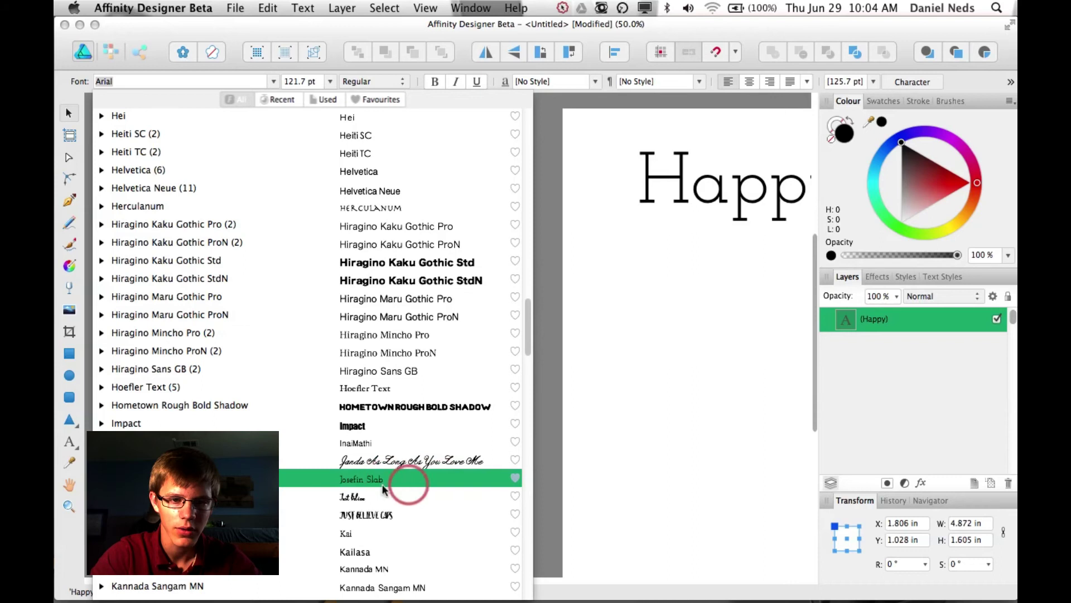
scroll(286, 546, down, 1)
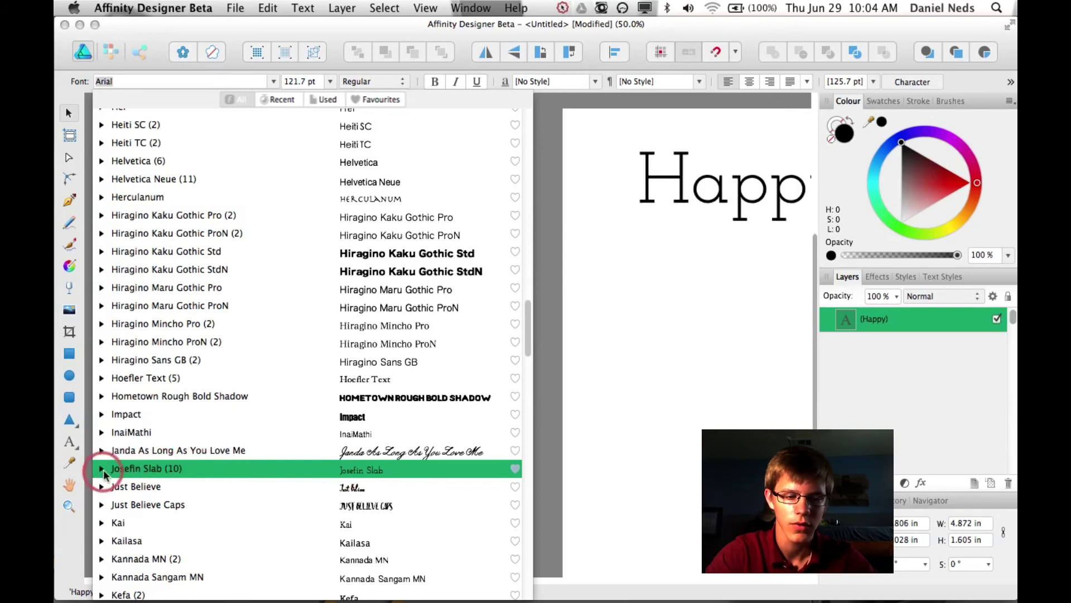
Expand Josefin Slab's styles in the font list, then collapse them and scroll back up.
click(101, 469)
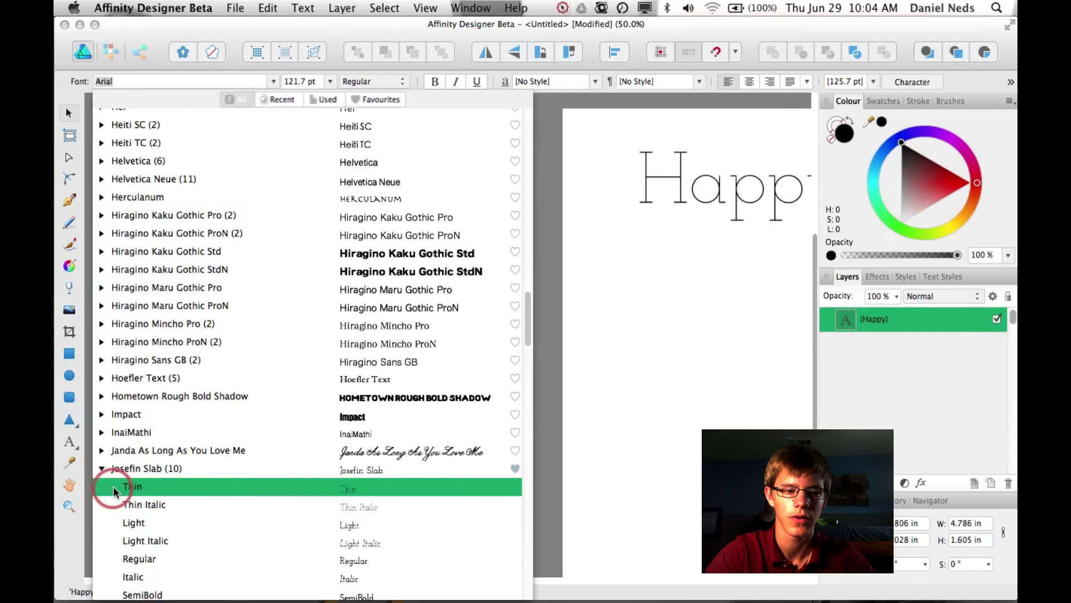
scroll(108, 491, down, 3)
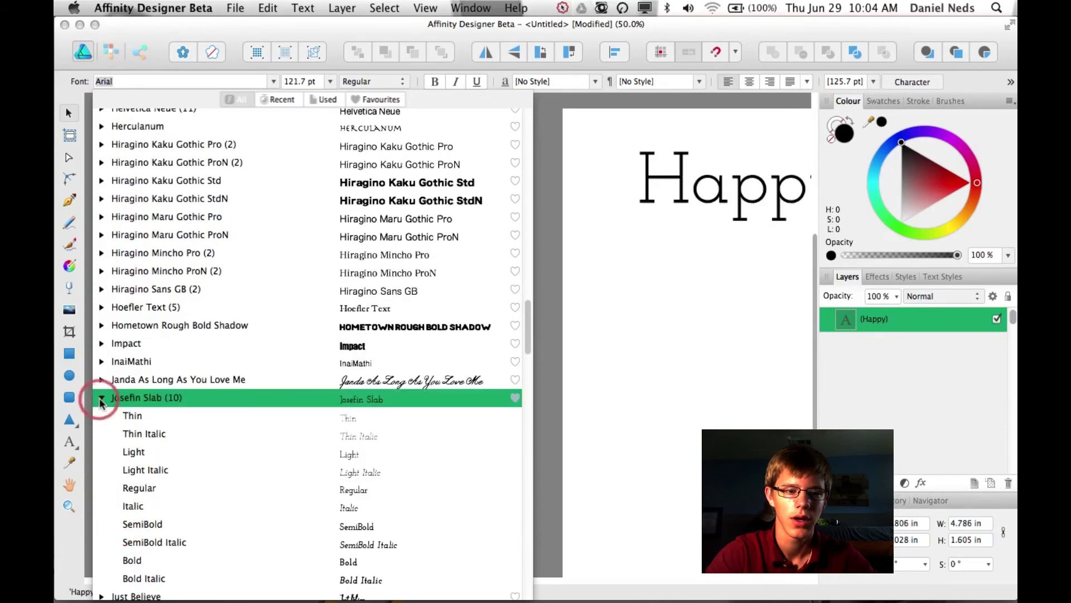
scroll(120, 455, down, 8)
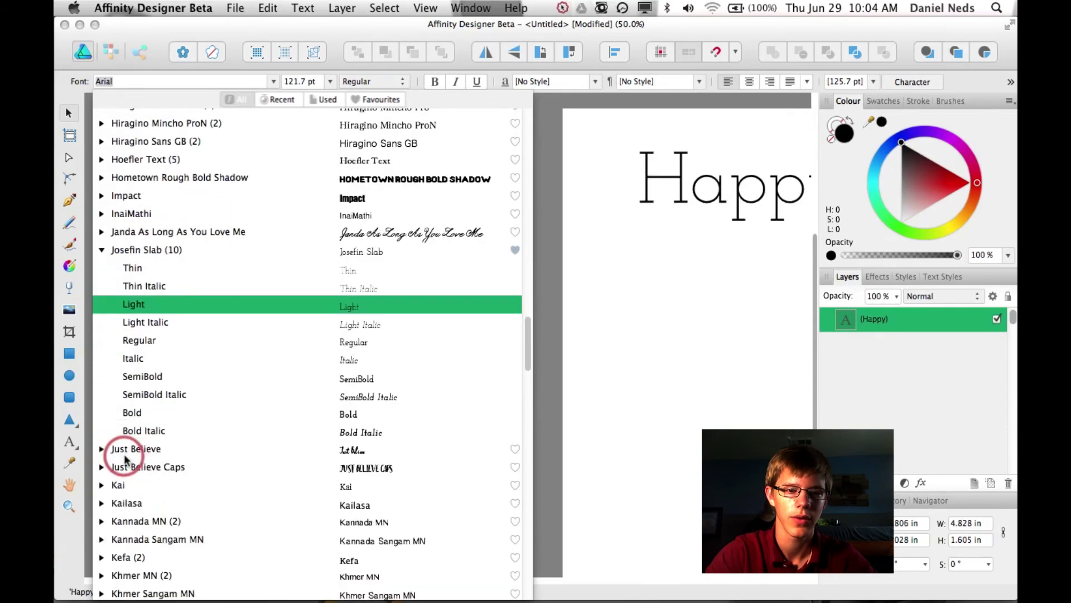
scroll(122, 402, up, 2)
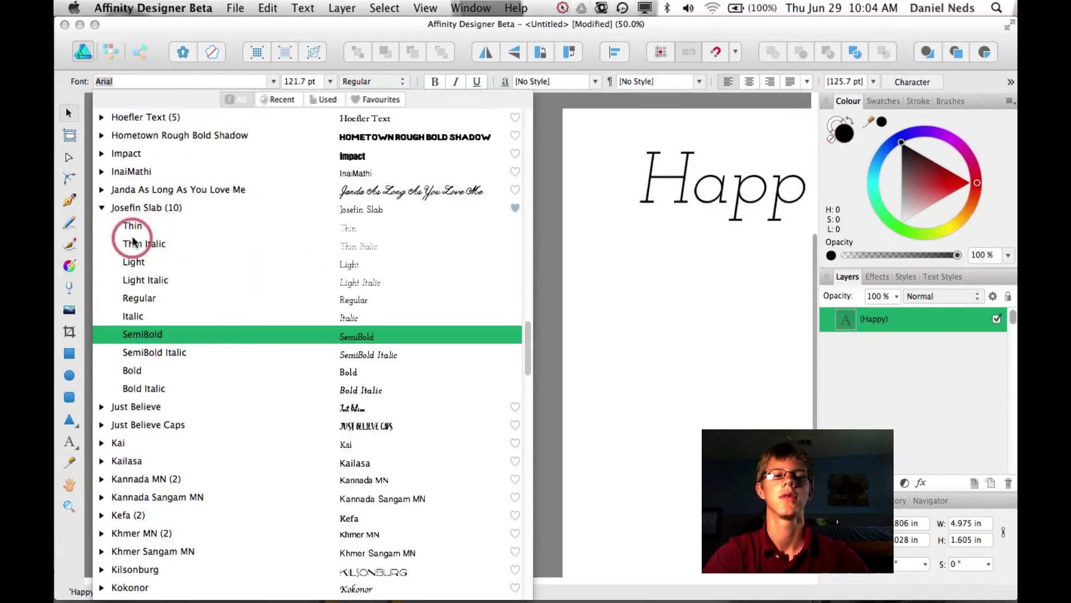
click(102, 207)
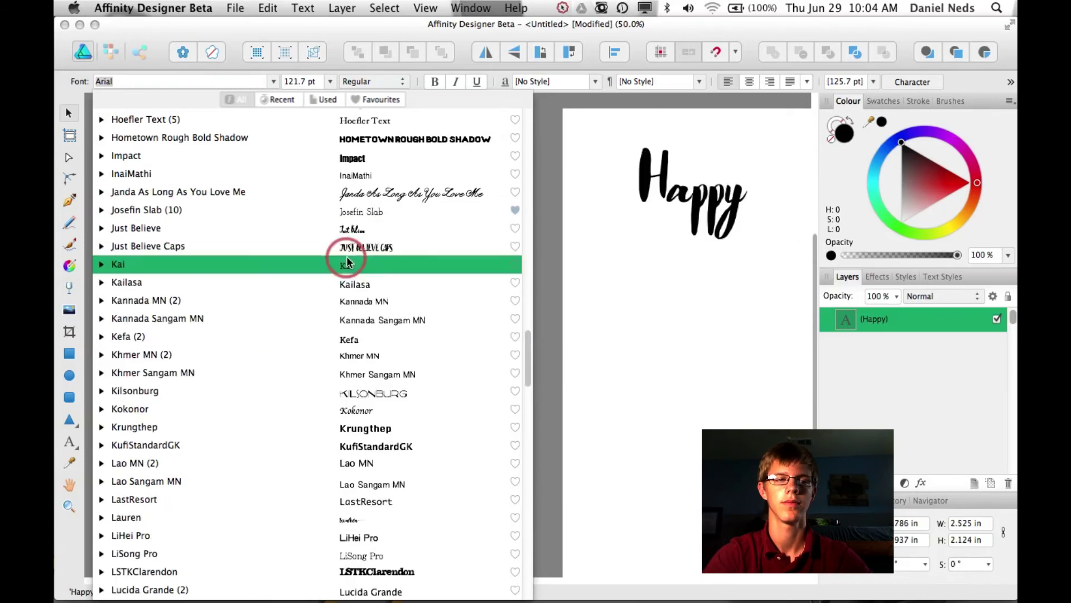
scroll(347, 261, up, 10)
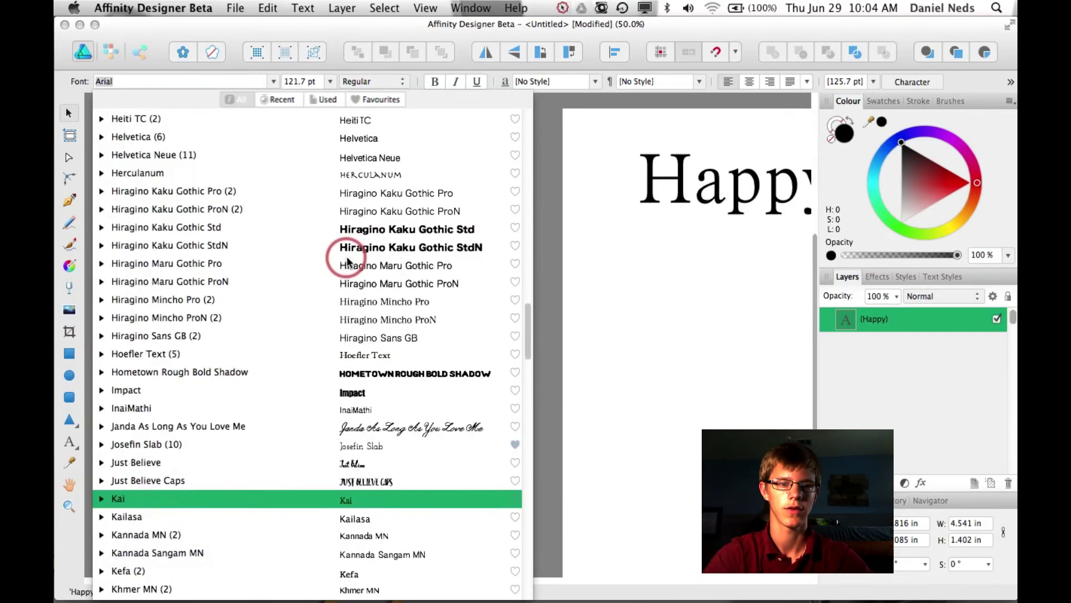
scroll(347, 261, up, 15)
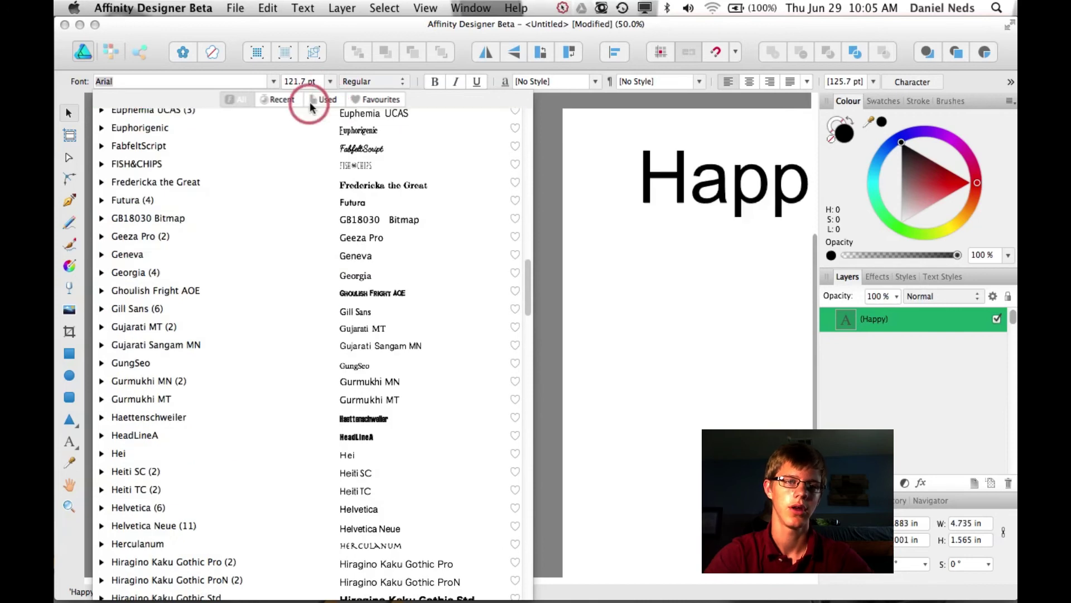
Check the Recent and Used font tabs, then apply Josefin Slab to Happy from Favourites.
click(283, 100)
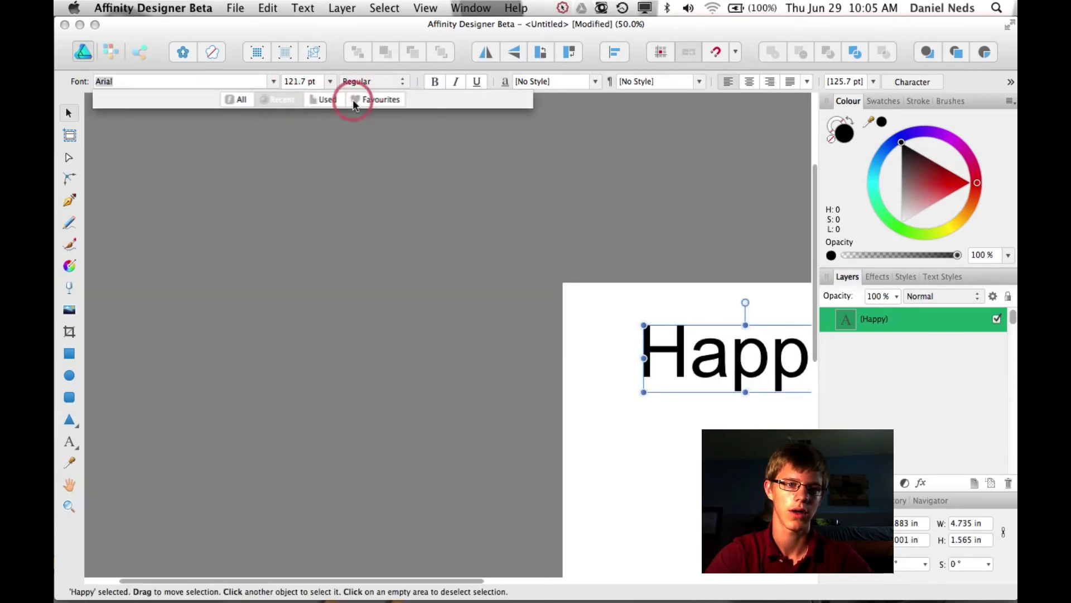
scroll(357, 163, down, 3)
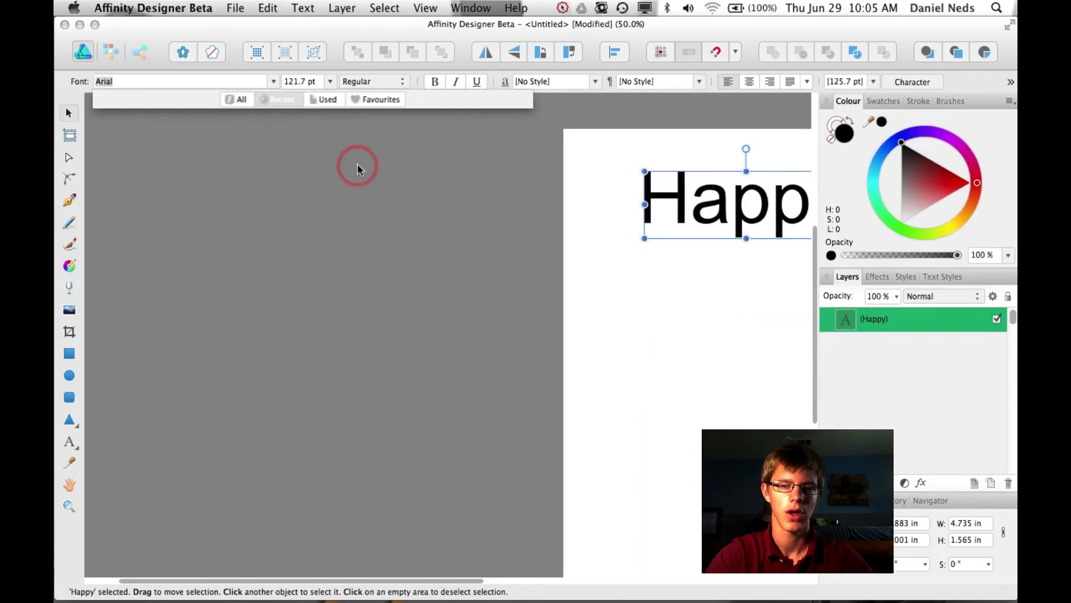
click(327, 100)
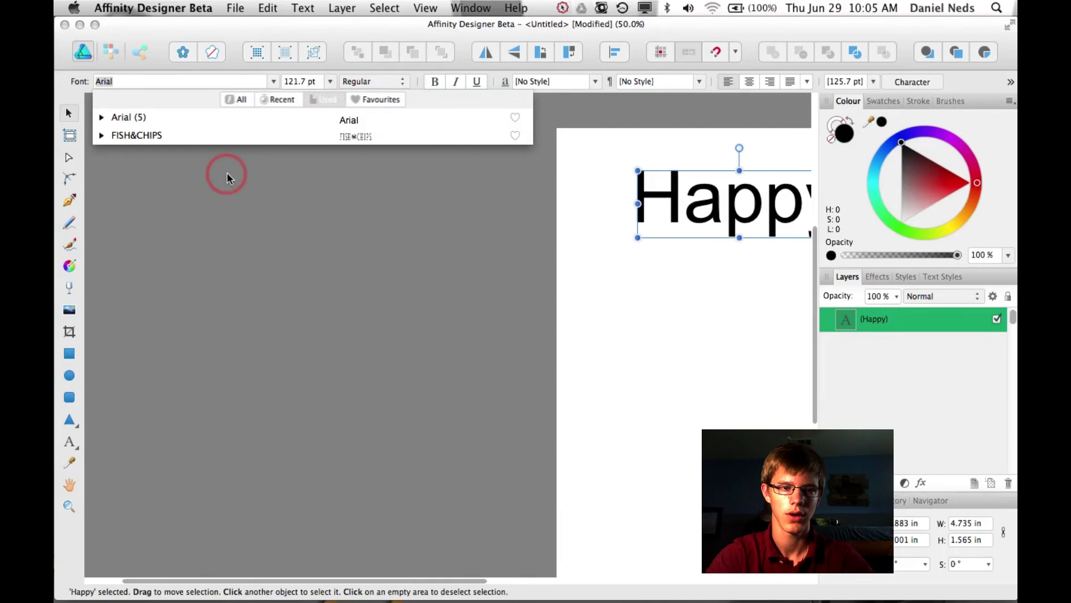
click(383, 101)
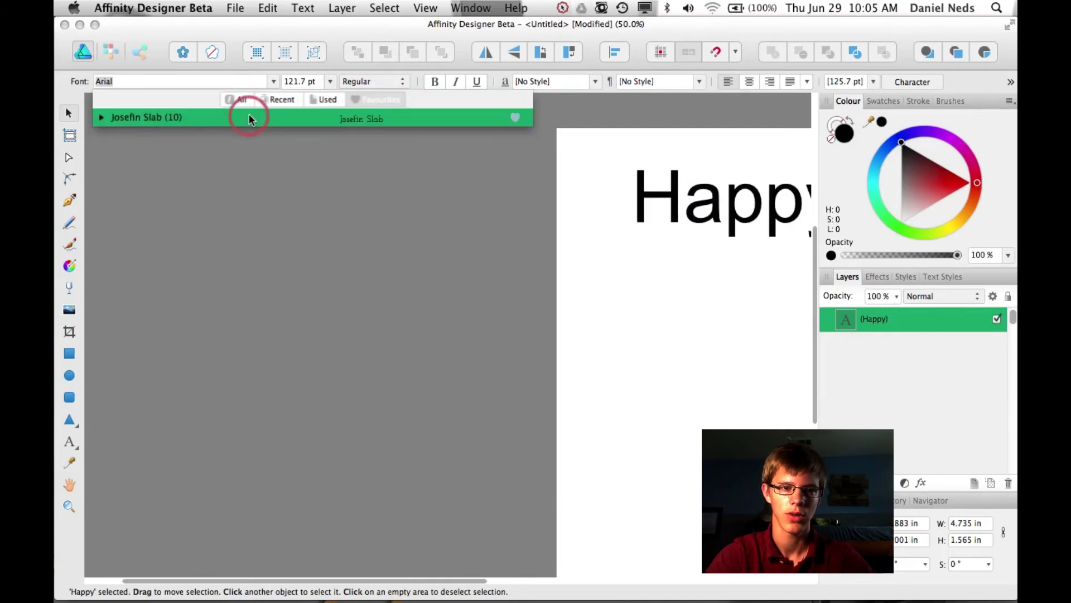
click(530, 114)
click(419, 115)
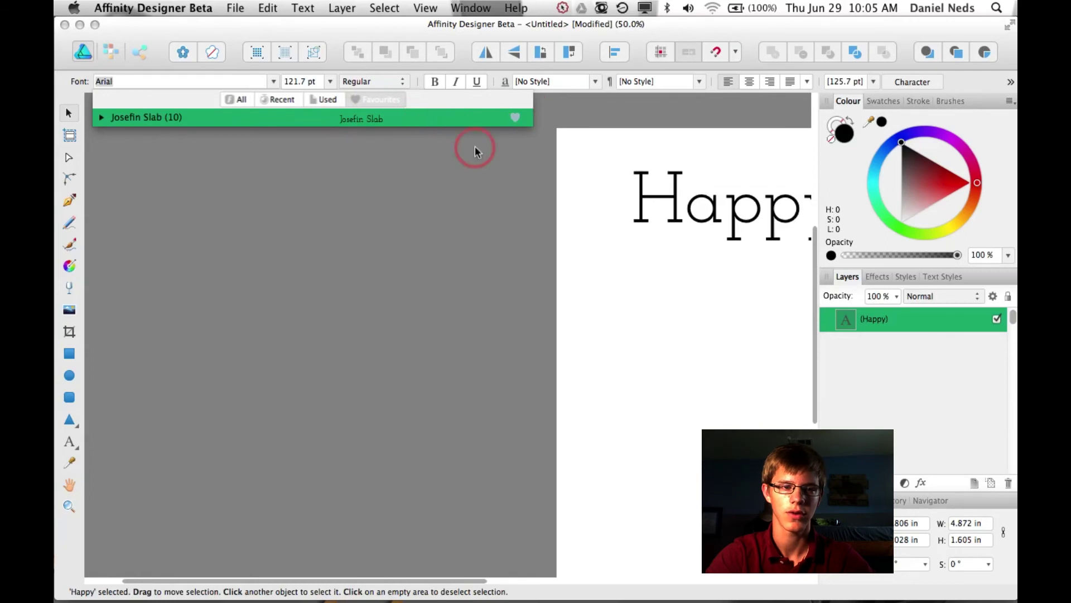
click(438, 234)
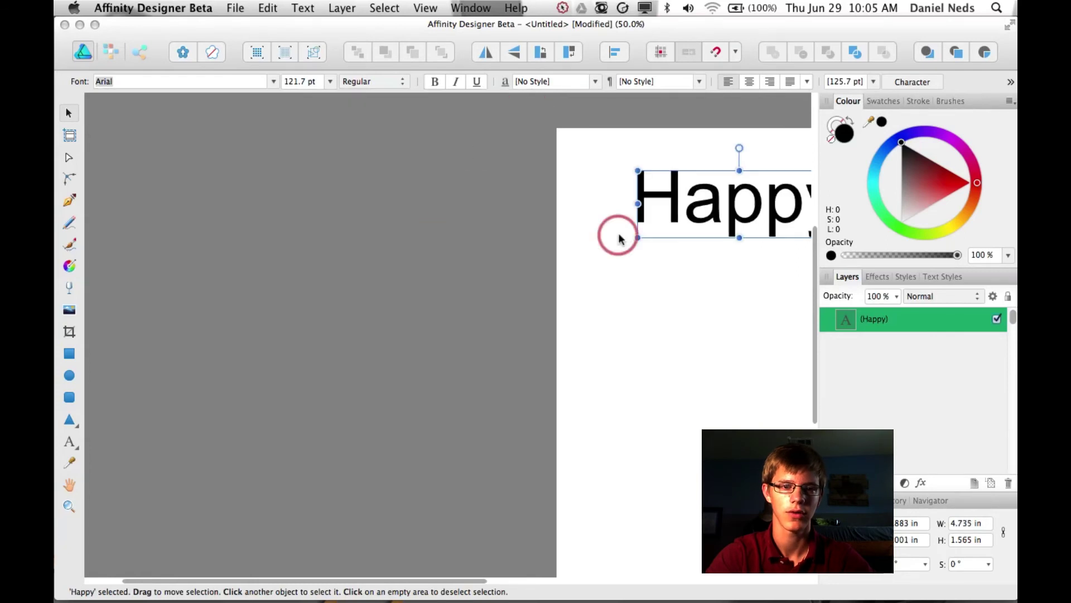
Reselect Happy and drag it down toward the page centre.
click(690, 266)
scroll(584, 276, right, 10)
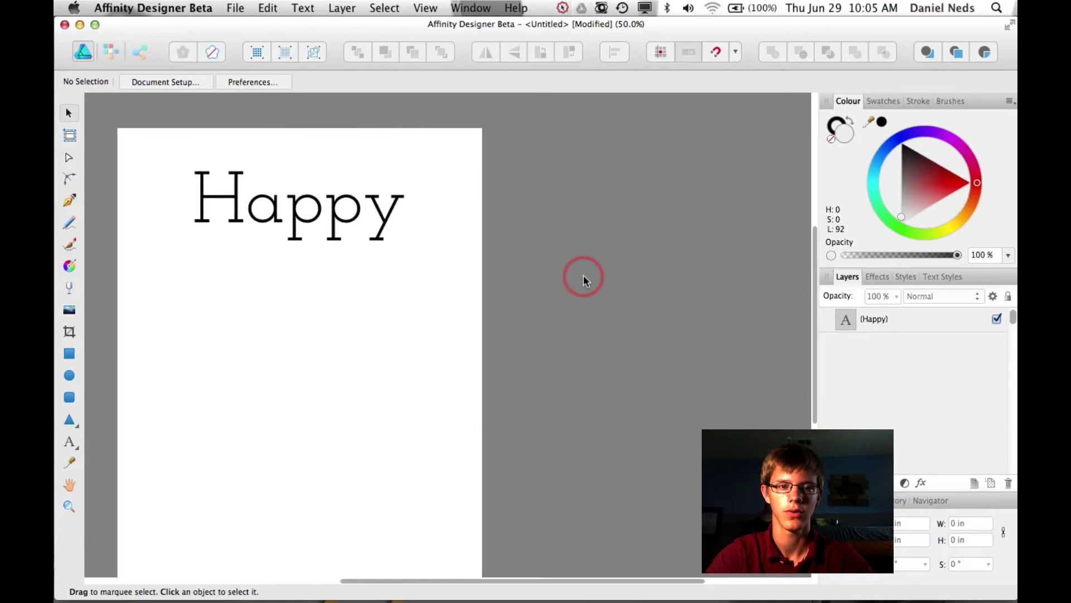
scroll(583, 276, left, 5)
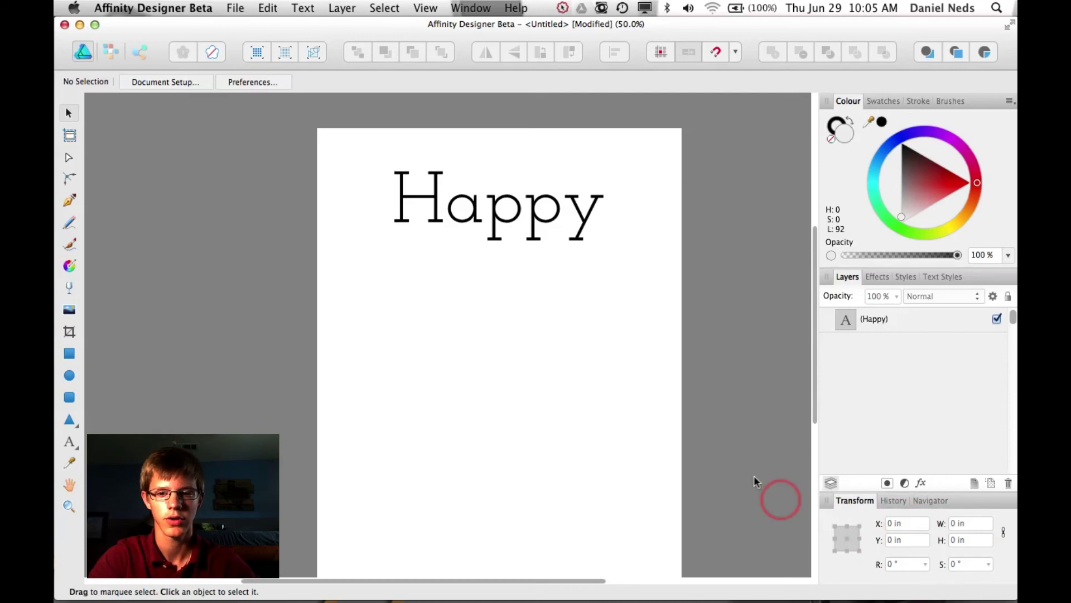
click(486, 212)
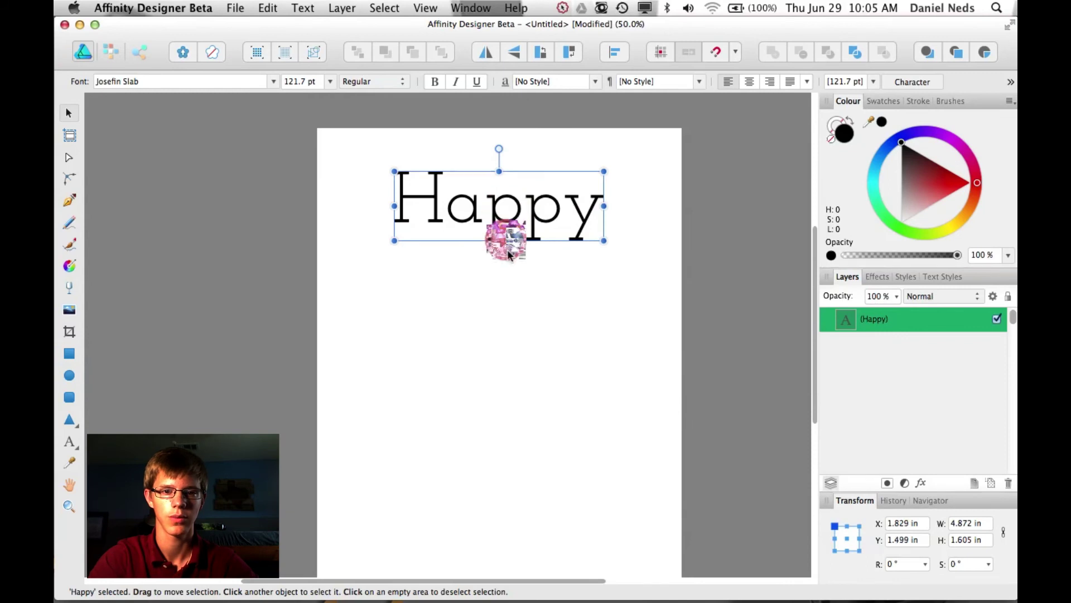
drag(508, 253, 497, 313)
Set the Transform anchor to centre and clear the rotation field.
scroll(517, 426, down, 2)
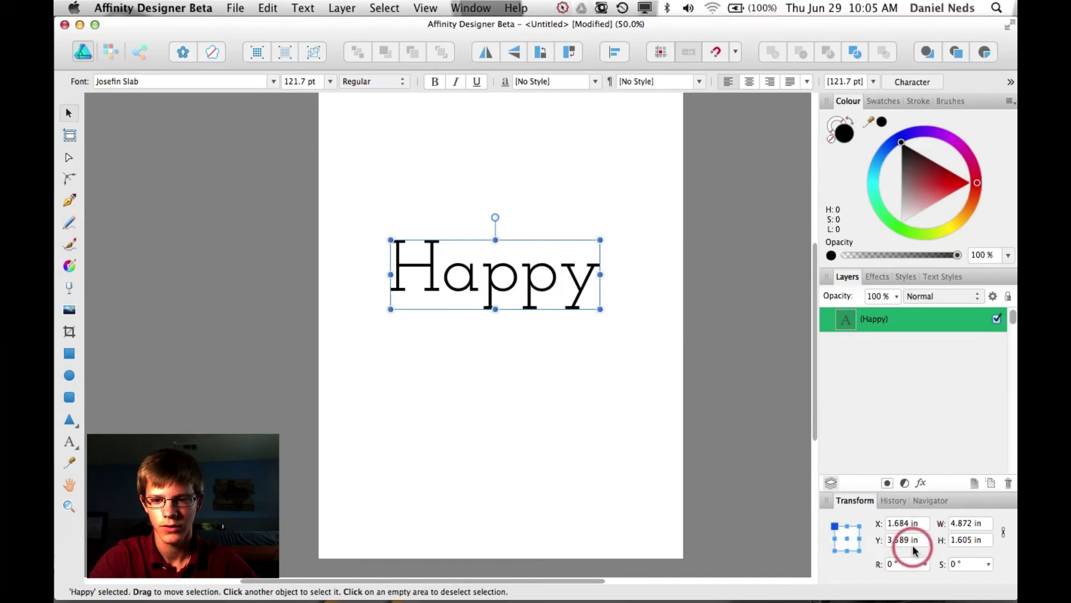
click(848, 539)
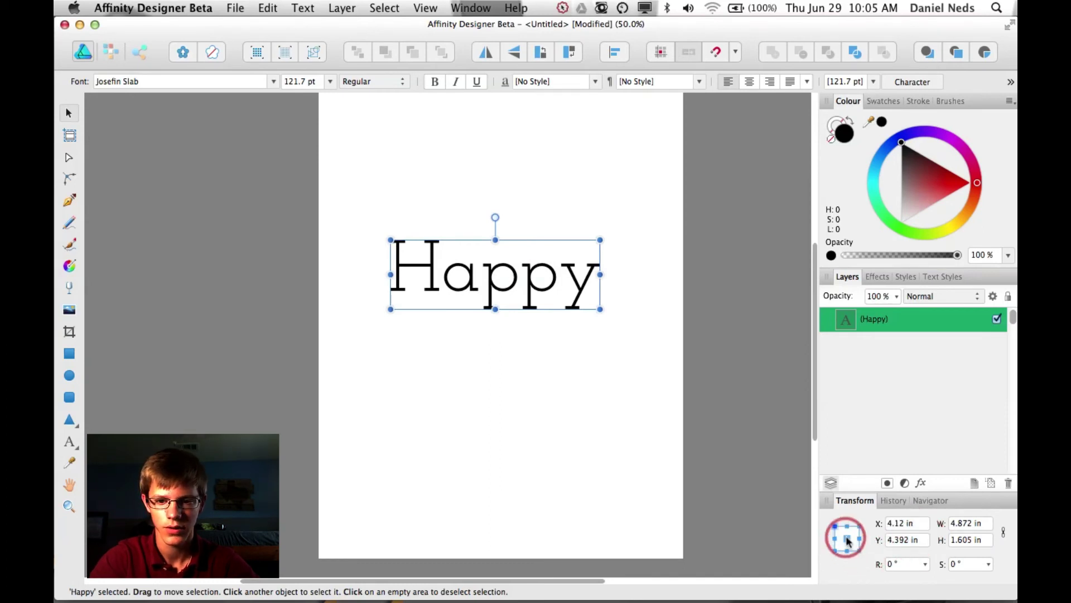
click(895, 564)
key(Left)
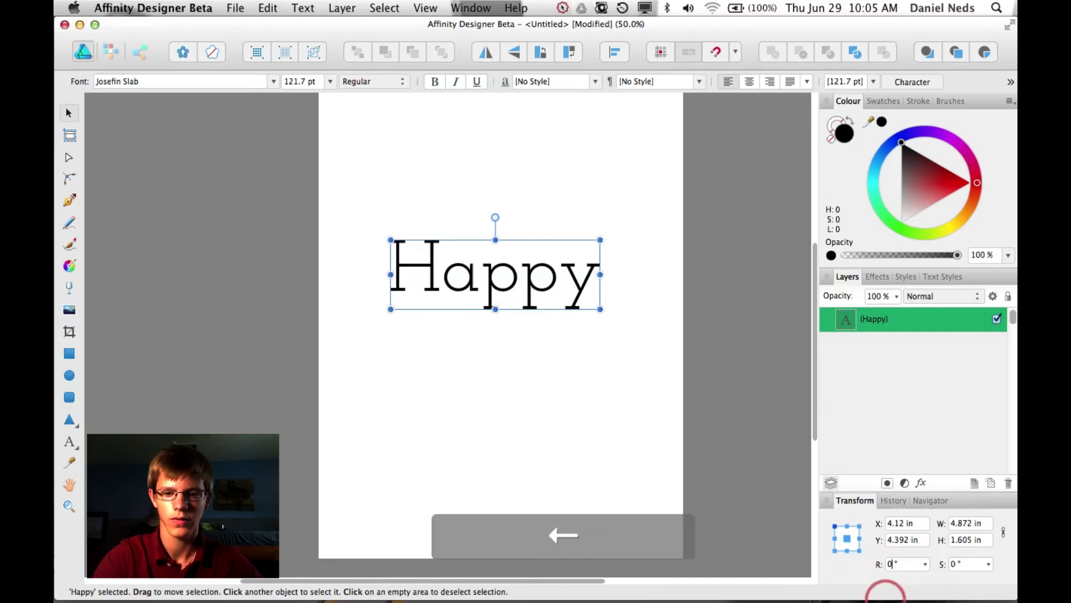
key(BackSpace)
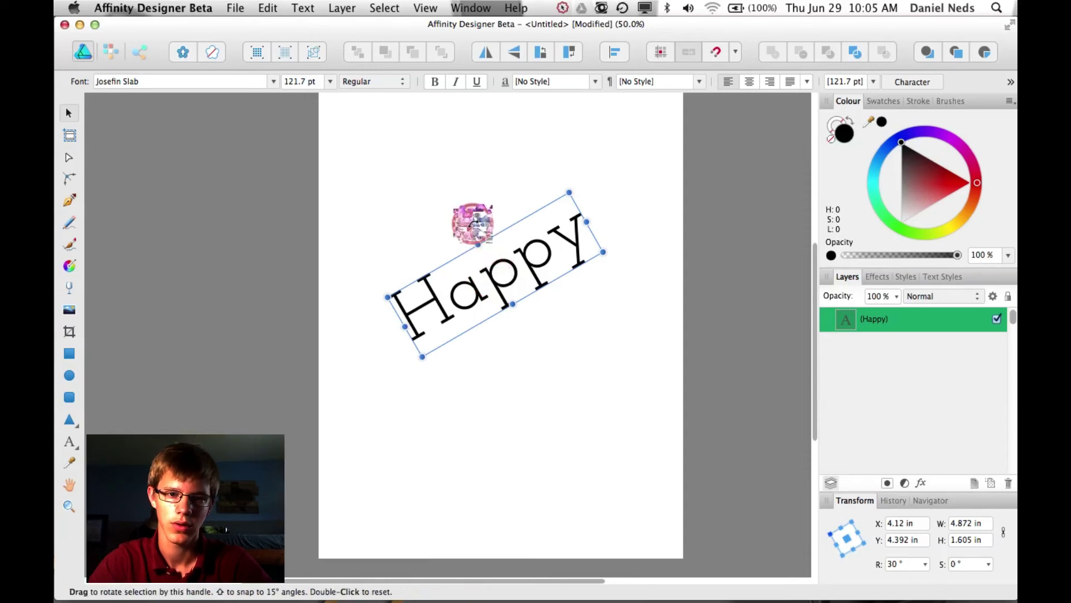
drag(473, 223, 529, 223)
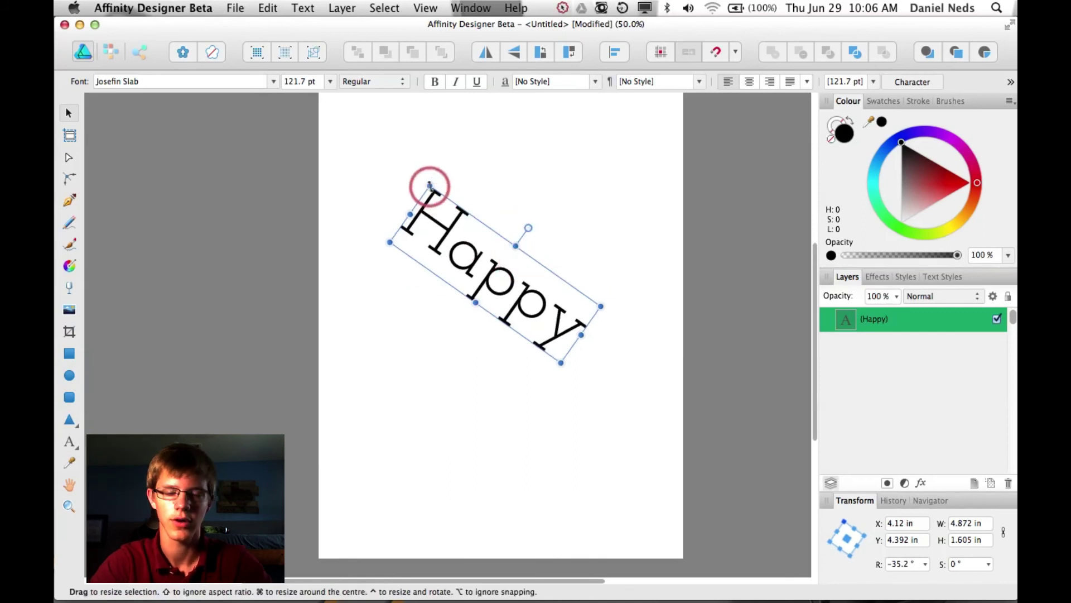
key(super+z)
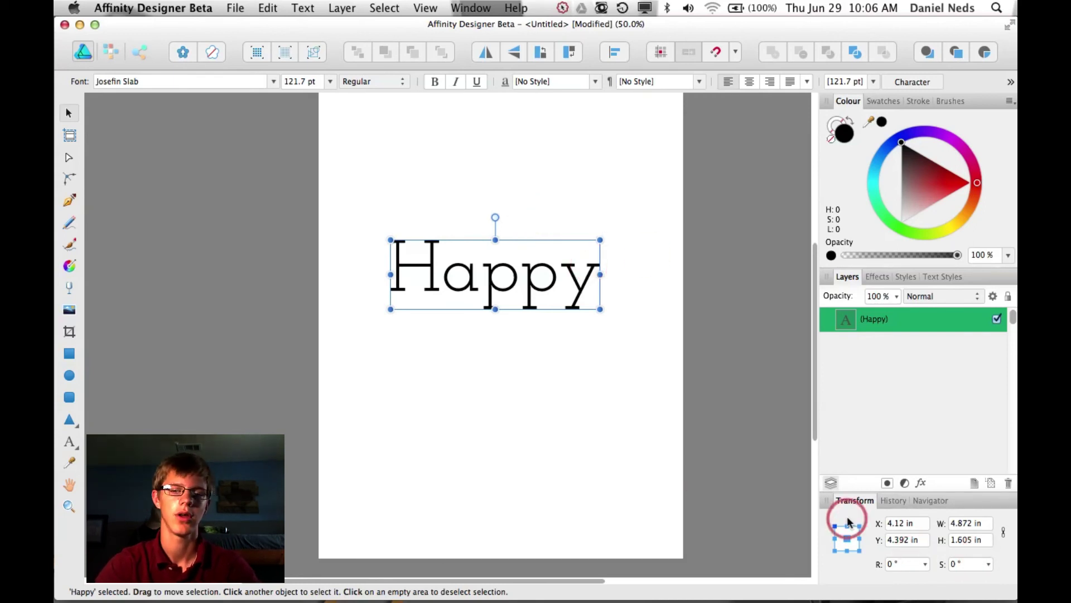
click(834, 525)
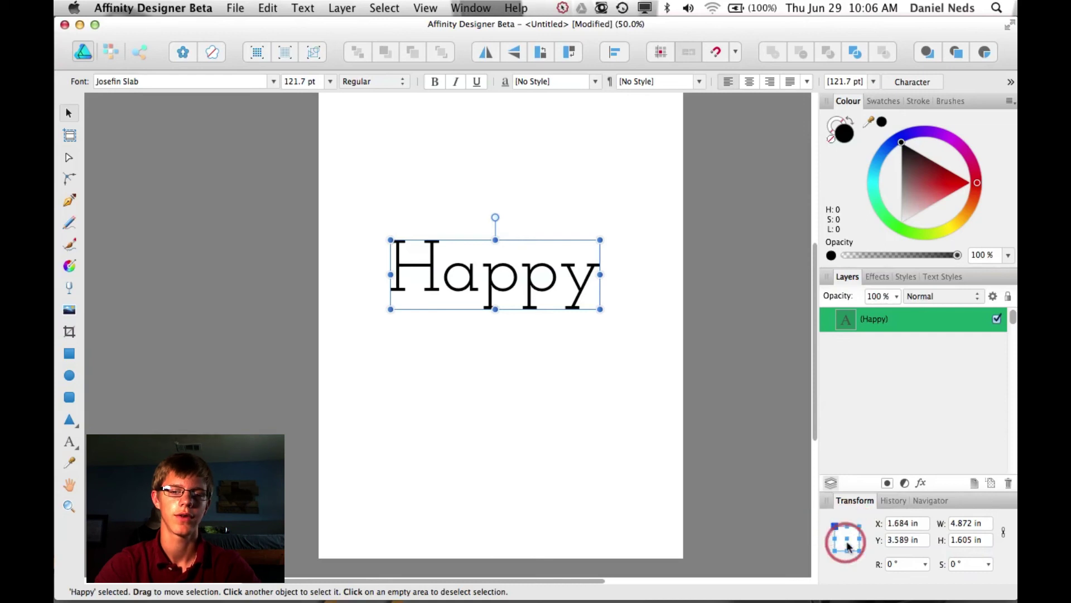
click(845, 541)
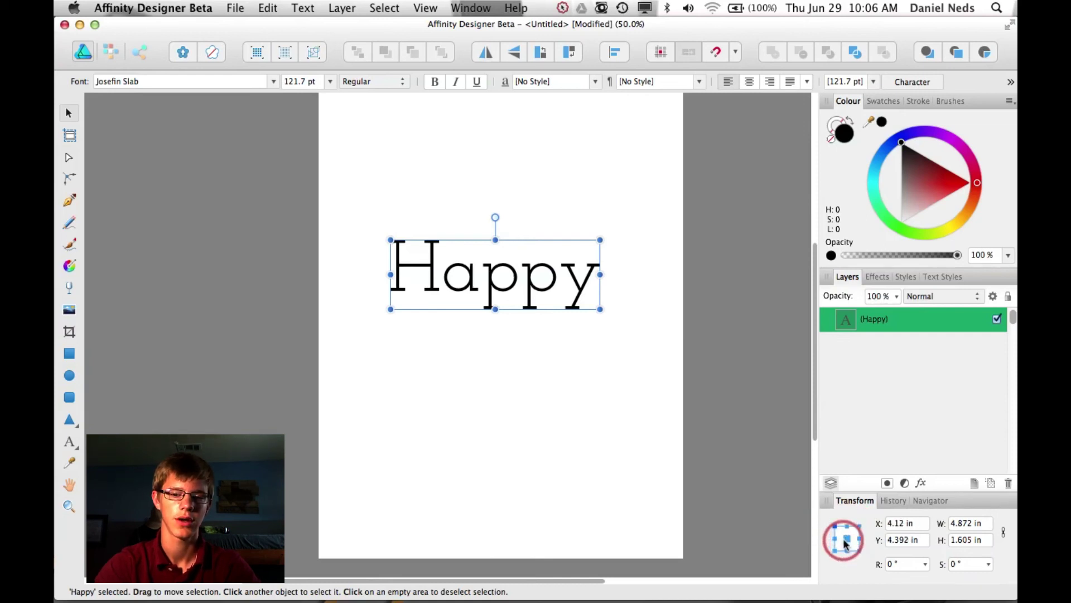
click(847, 550)
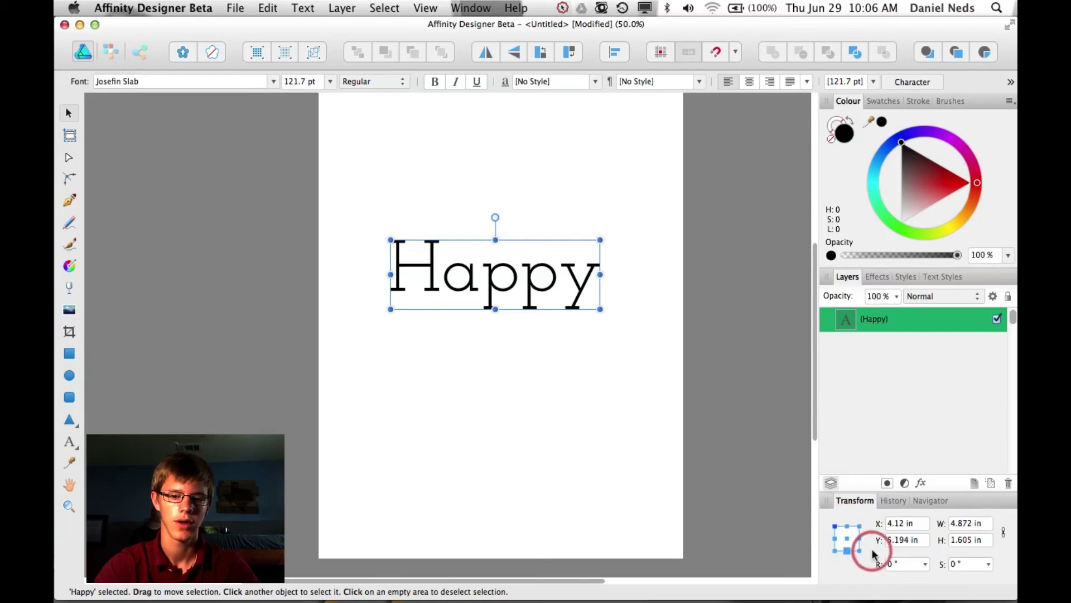
click(859, 550)
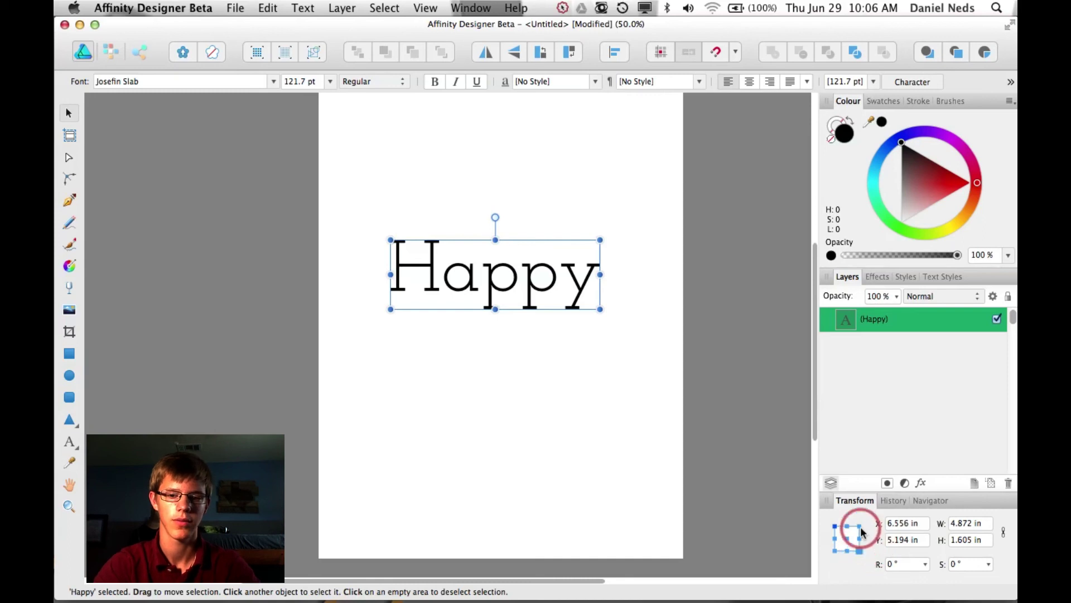
click(847, 539)
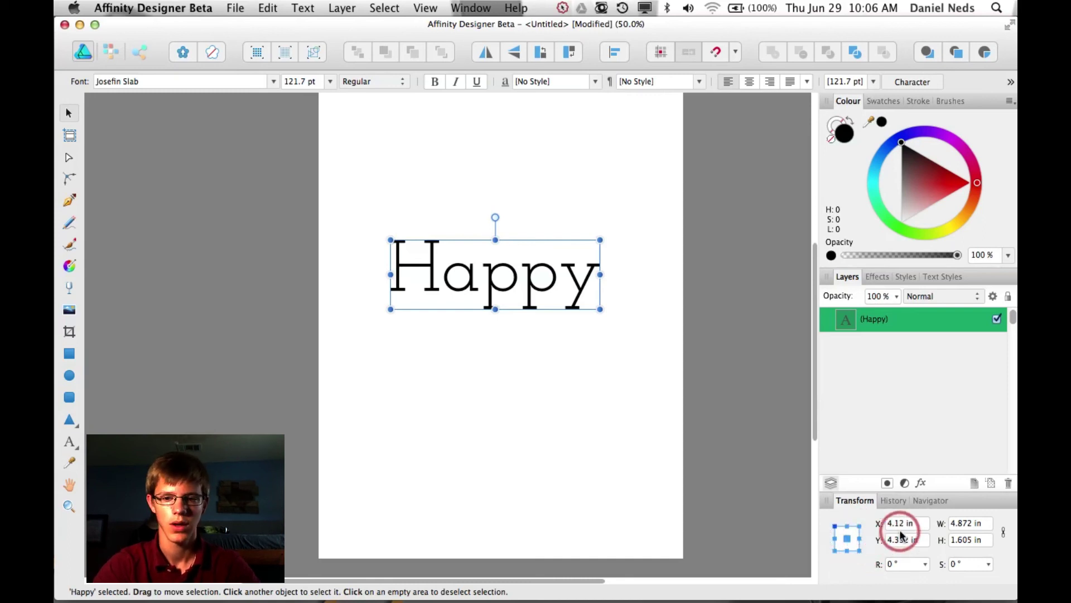